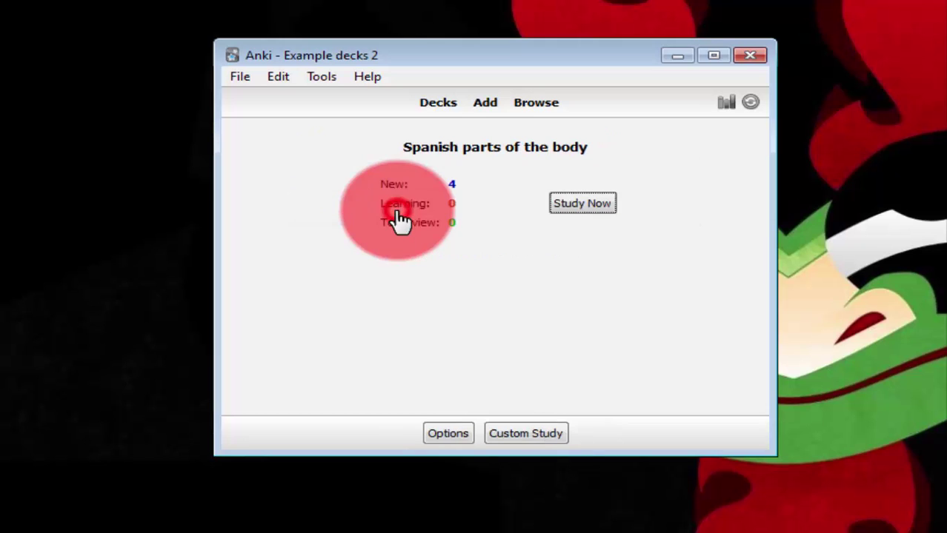
Start studying the Spanish parts of the body deck, revealing the head and hand cards and rating both Easy.
left_click(577, 207)
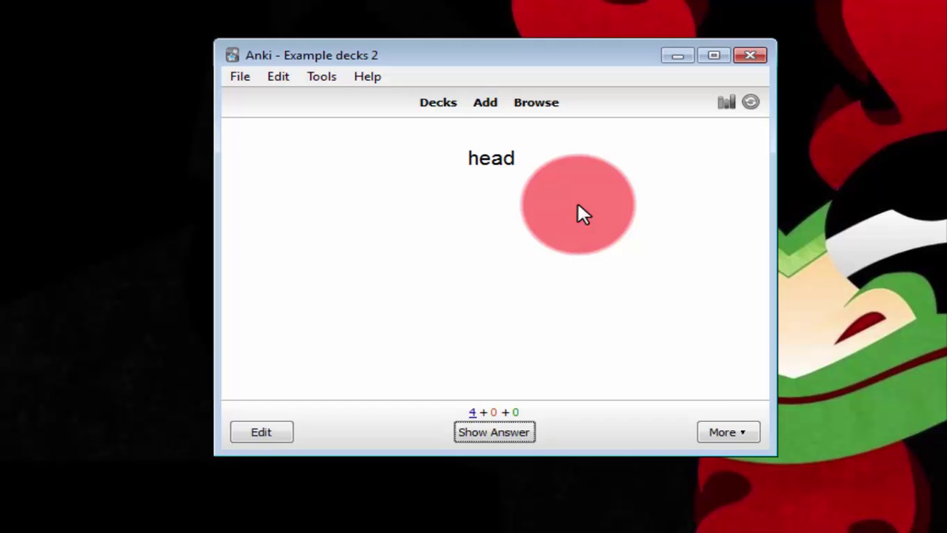
left_click(497, 432)
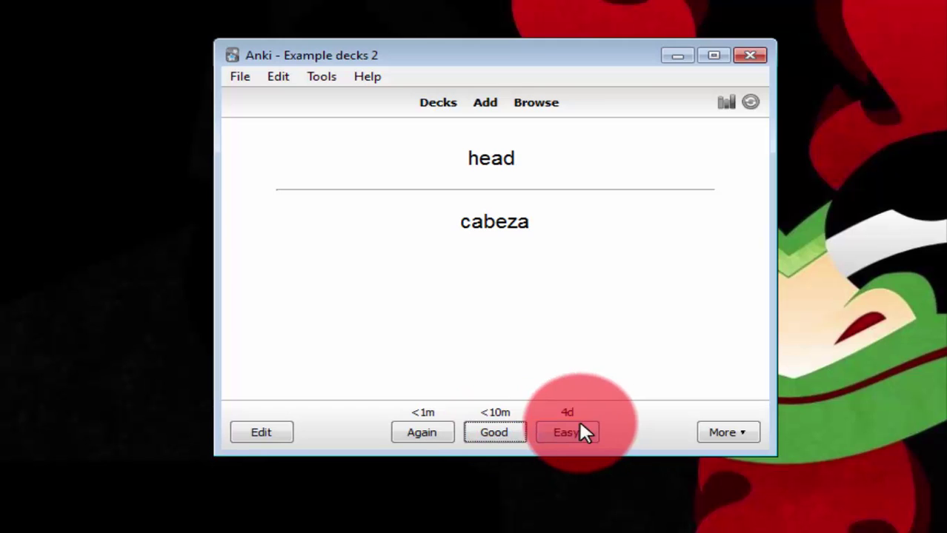
left_click(562, 433)
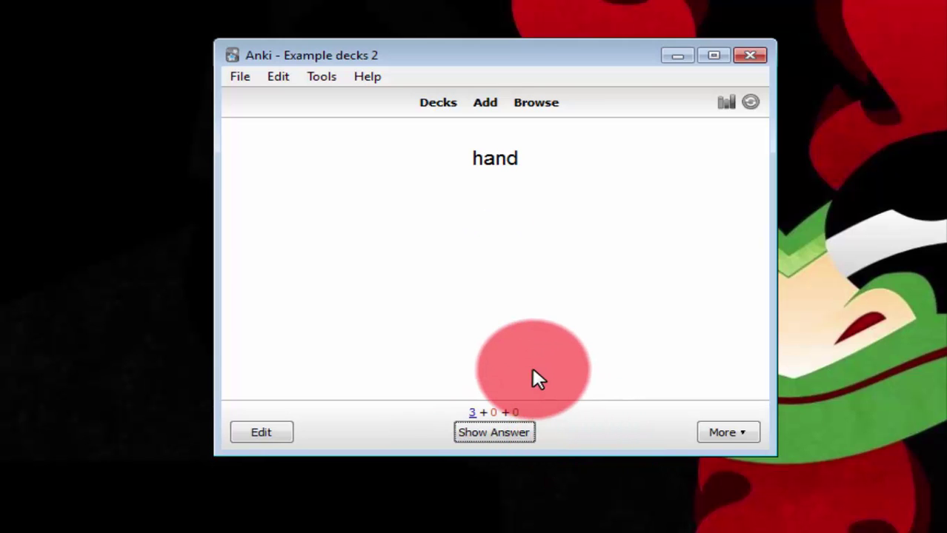
left_click(490, 433)
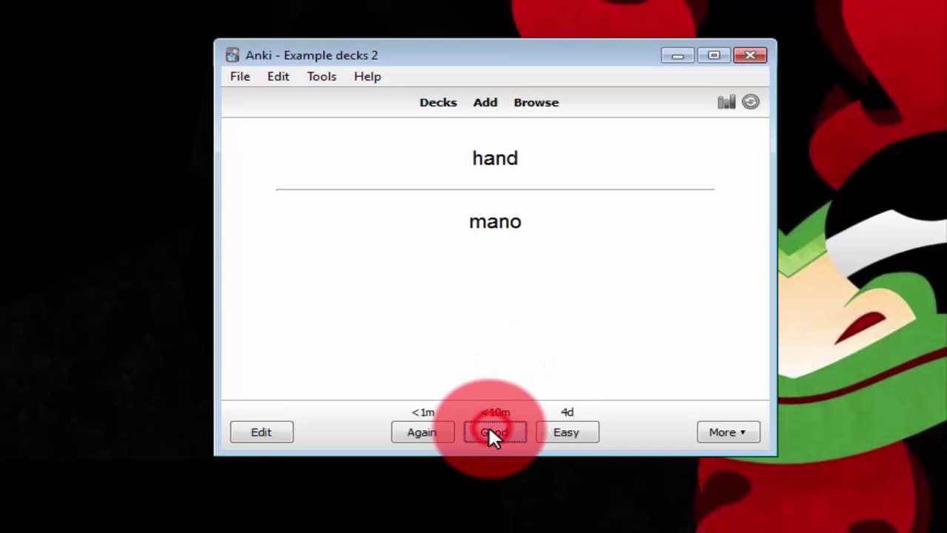
left_click(554, 431)
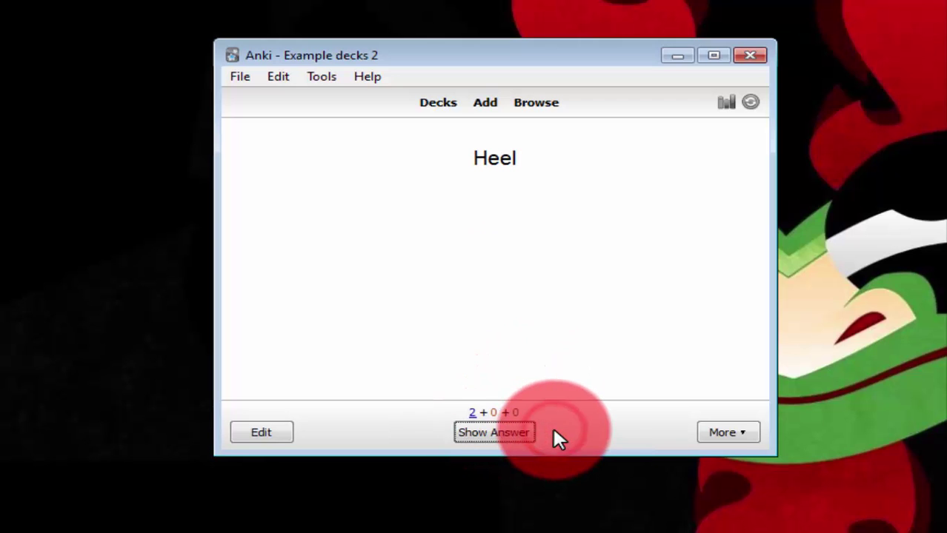
Reveal and rate the remaining cards: Heel as Again, Knee as Easy, and the repeated Heel card as Easy.
left_click(511, 433)
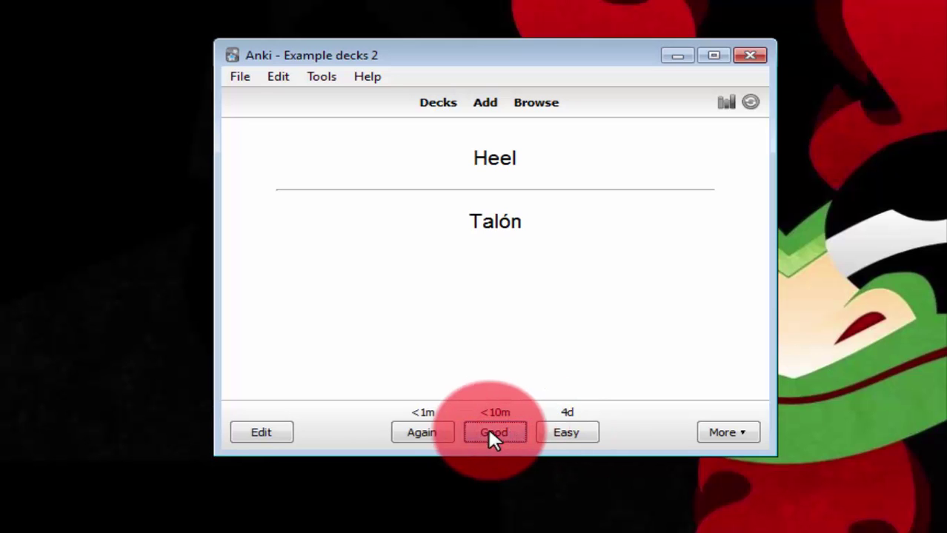
left_click(431, 426)
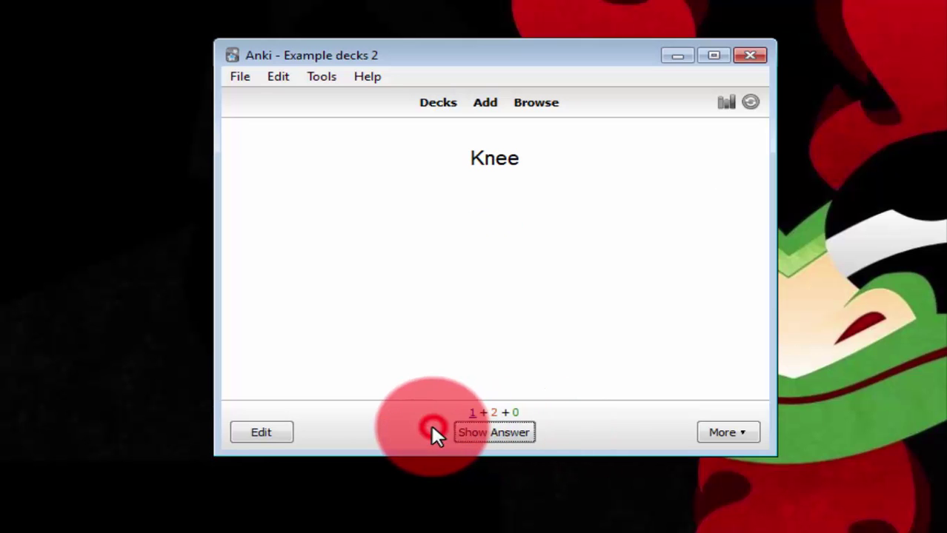
left_click(494, 431)
left_click(554, 428)
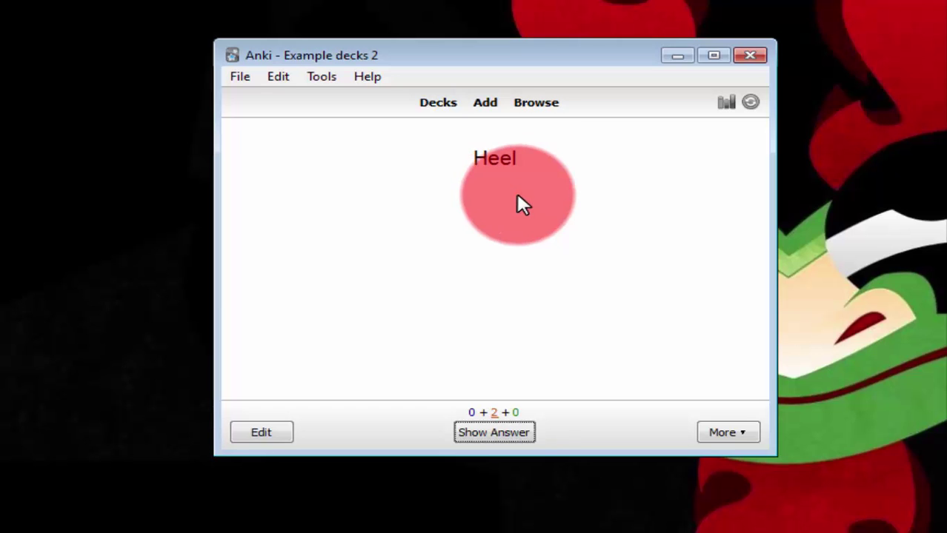
left_click(494, 433)
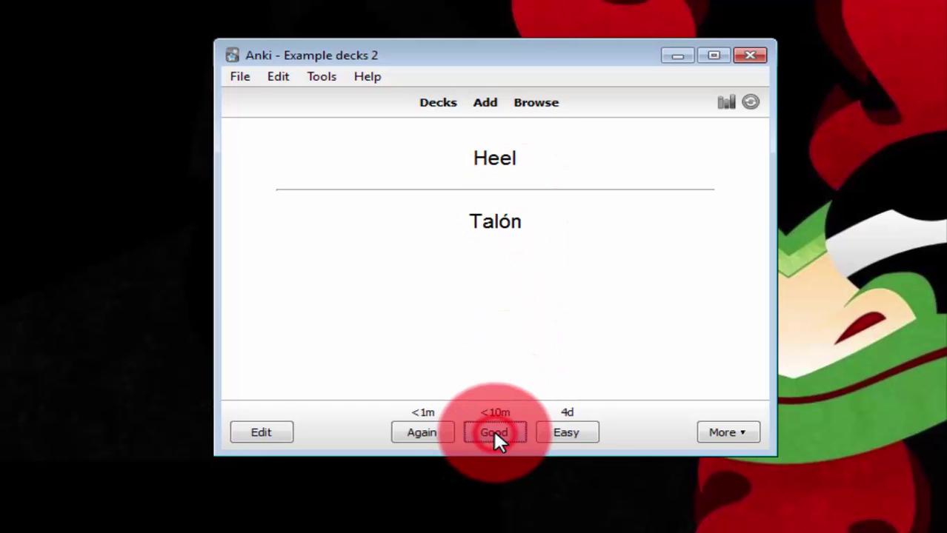
left_click(549, 432)
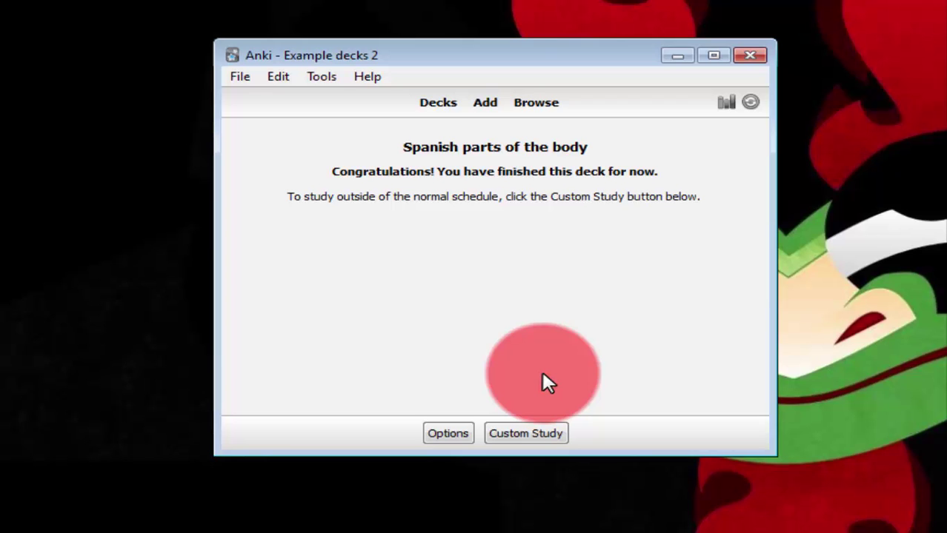
Study the Film studies deck, rating the "Smells like [...]" quote Easy and the "I love the smell of [...]" quote Good.
left_click(451, 115)
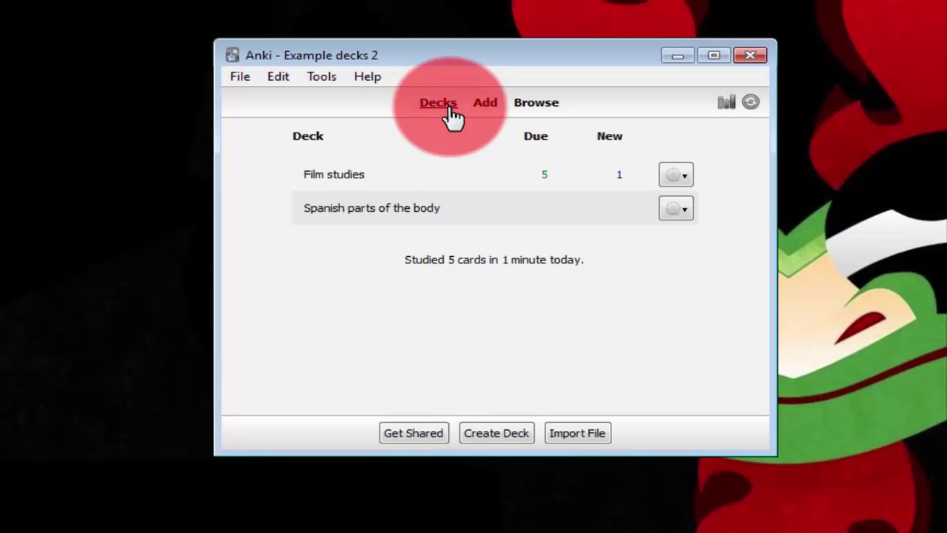
left_click(351, 183)
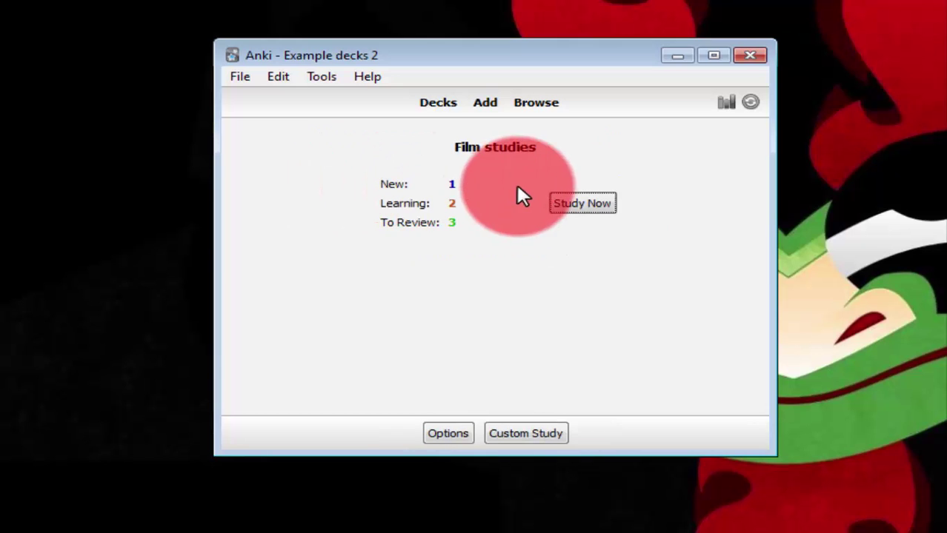
left_click(568, 199)
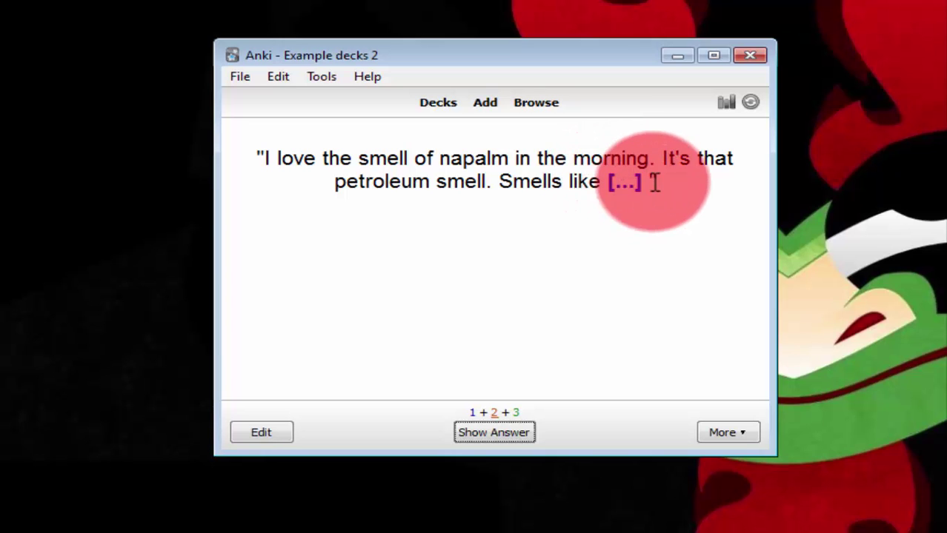
left_click(488, 424)
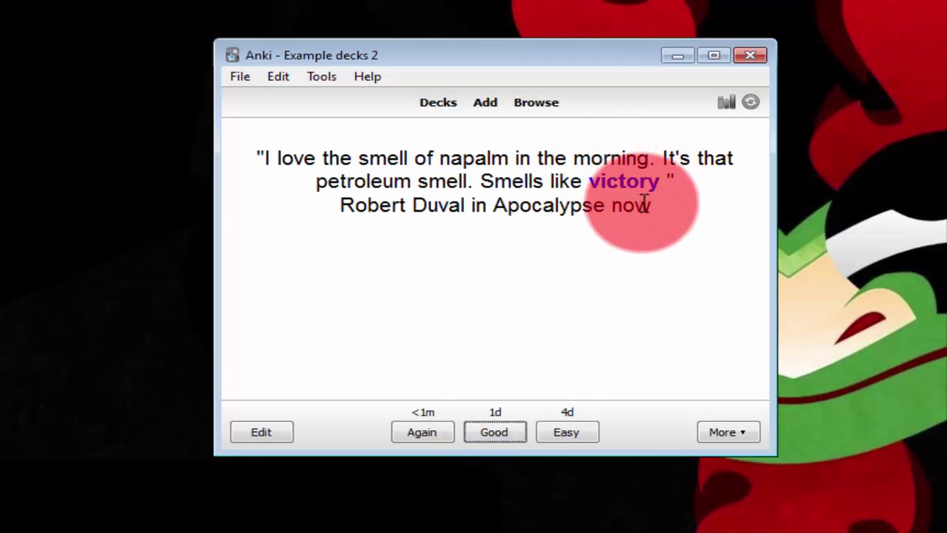
left_click(557, 428)
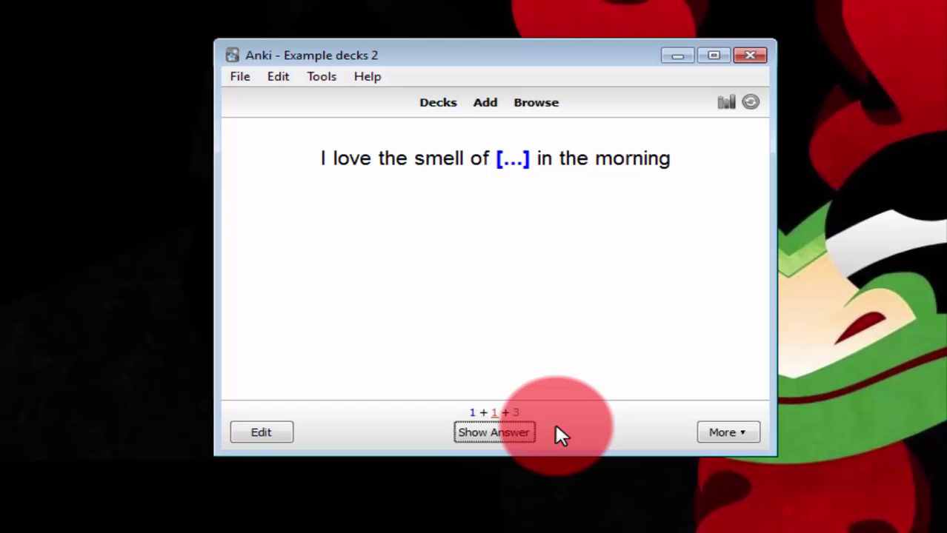
left_click(501, 433)
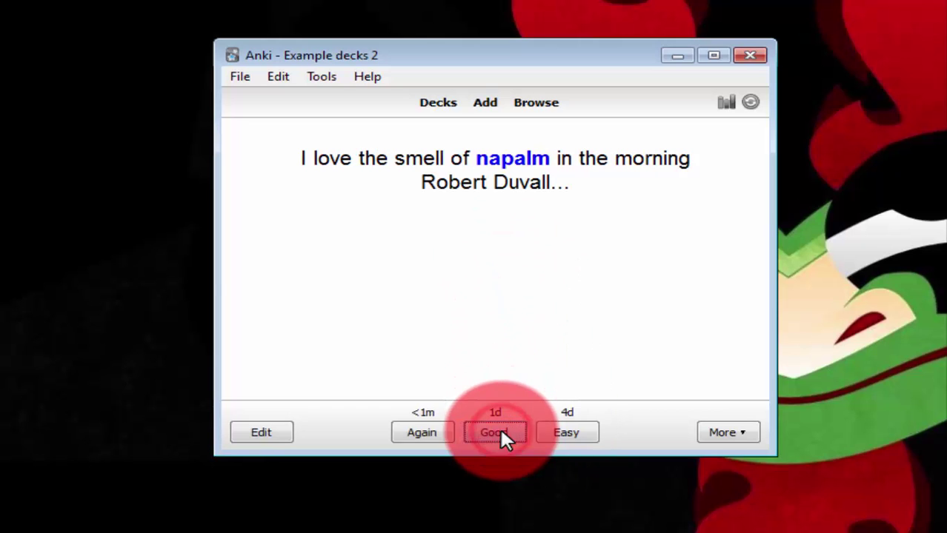
left_click(501, 433)
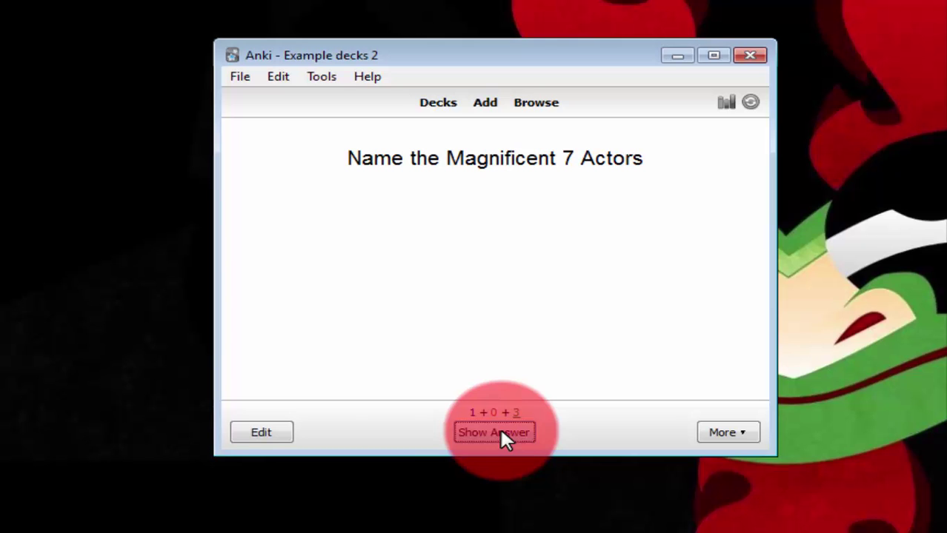
Reveal the Magnificent 7 Actors card and rate it Again, and rate the "Name the film and characters" picture card Good.
left_click(501, 433)
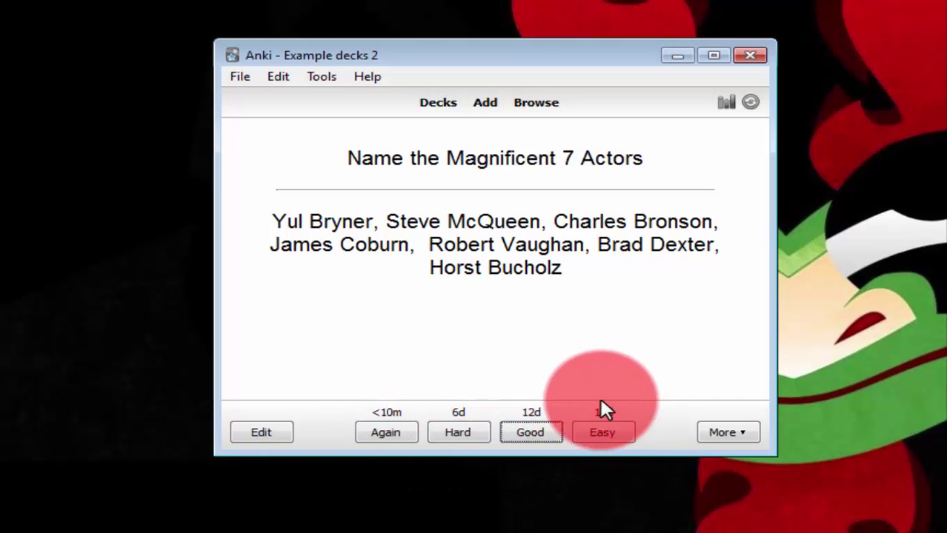
left_click(393, 432)
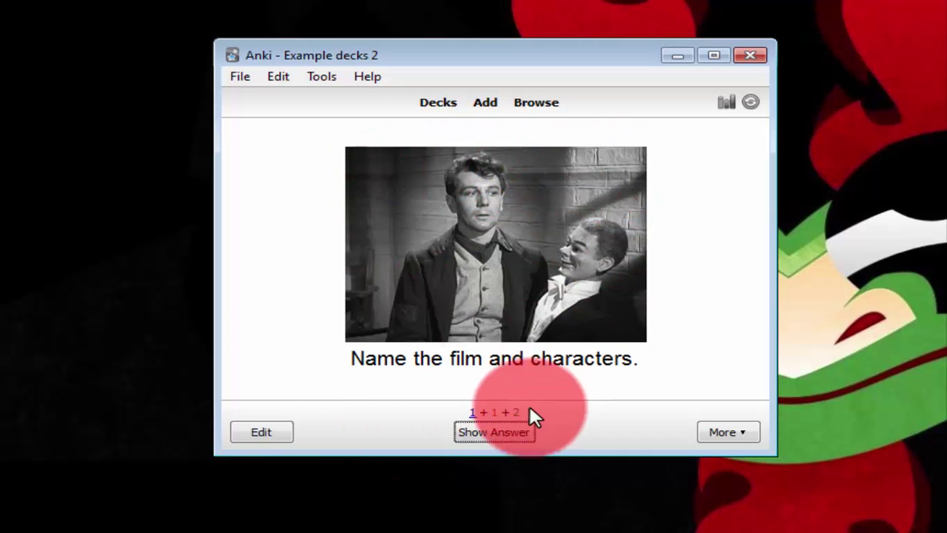
left_click(496, 429)
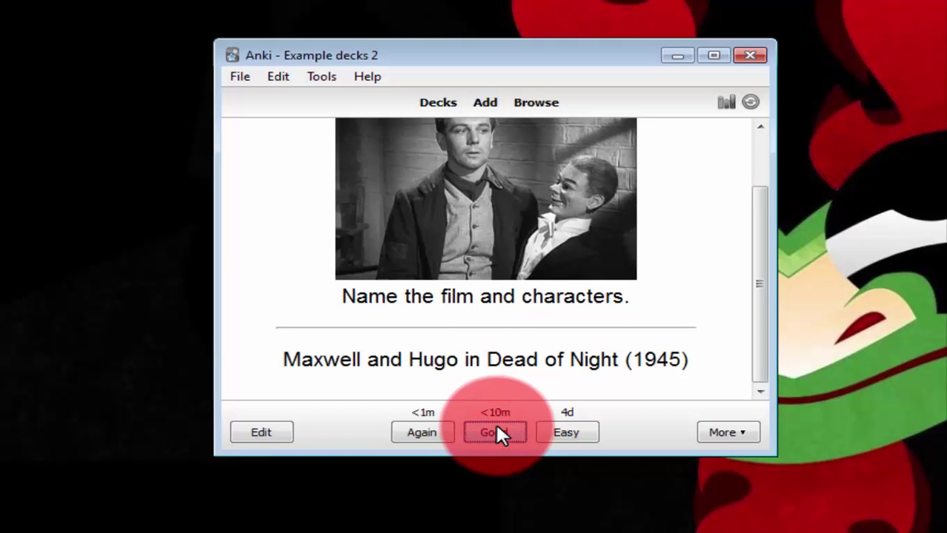
left_click(494, 433)
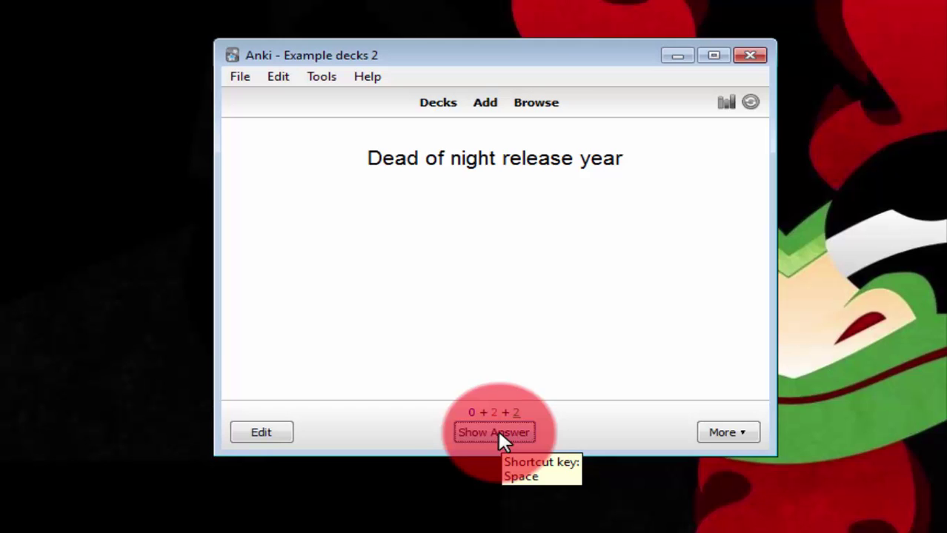
Reveal the "Dead of night release year" card and the Loxley quote card, rating each one Good.
left_click(497, 433)
left_click(523, 432)
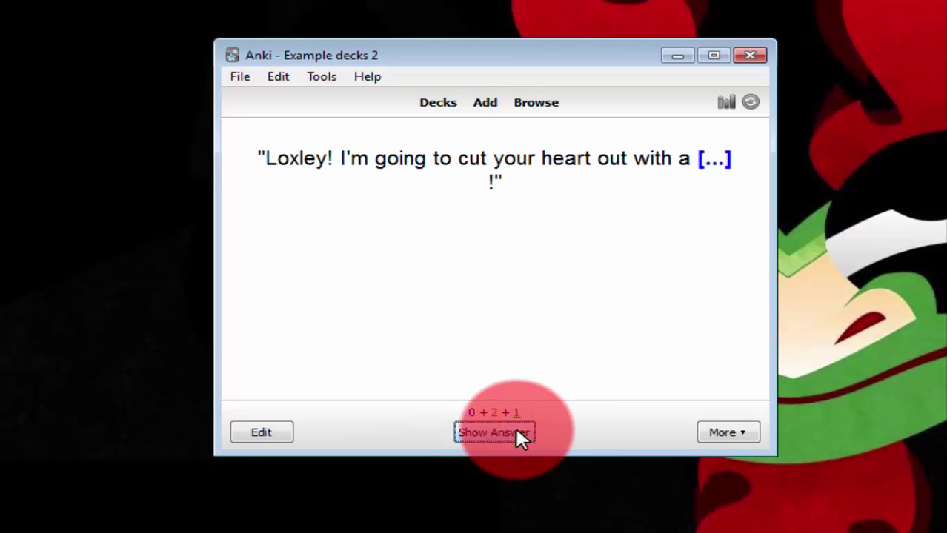
left_click(517, 431)
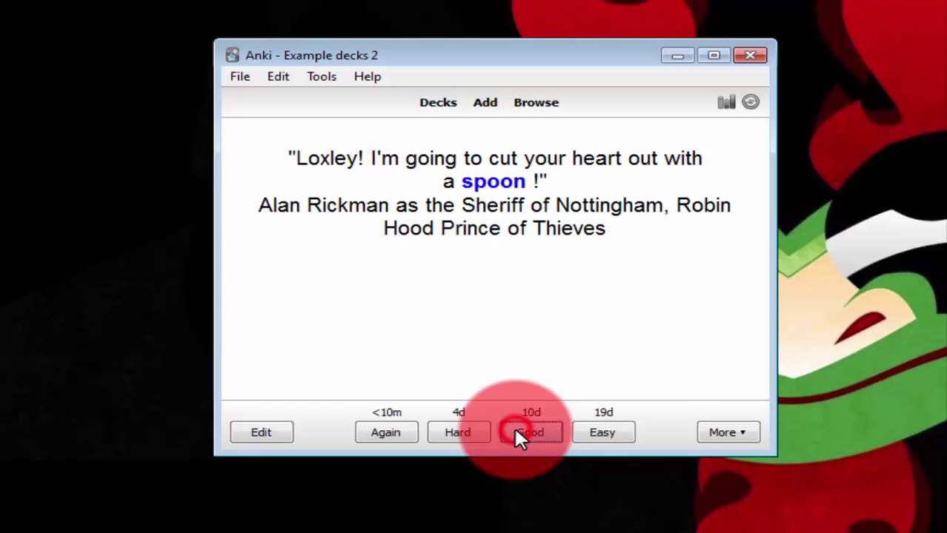
left_click(552, 433)
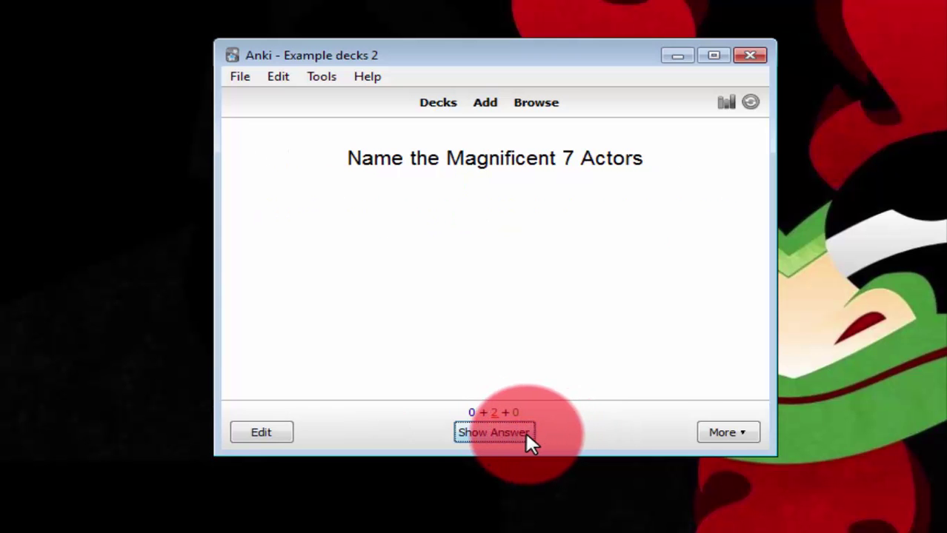
Rate the repeated Magnificent 7 Actors and film picture cards Good, and return to the deck list.
left_click(494, 433)
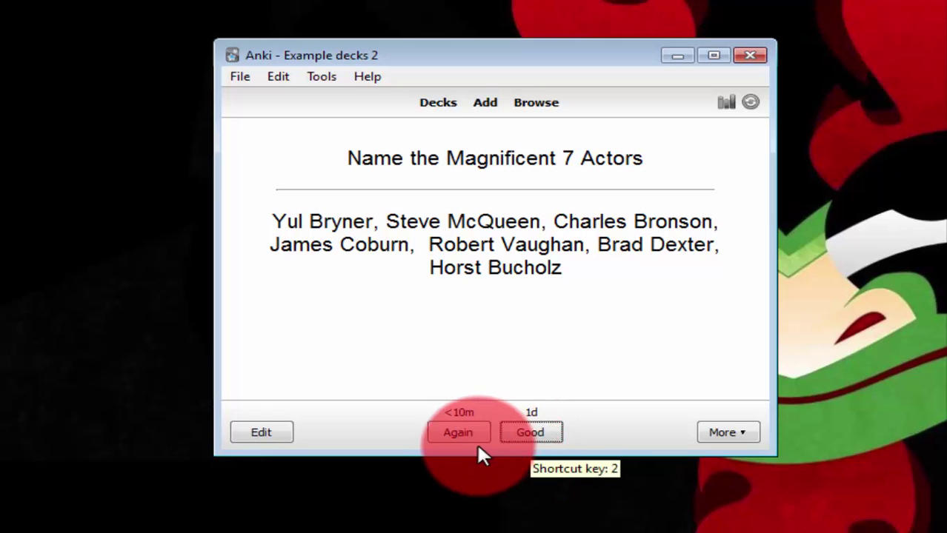
left_click(530, 434)
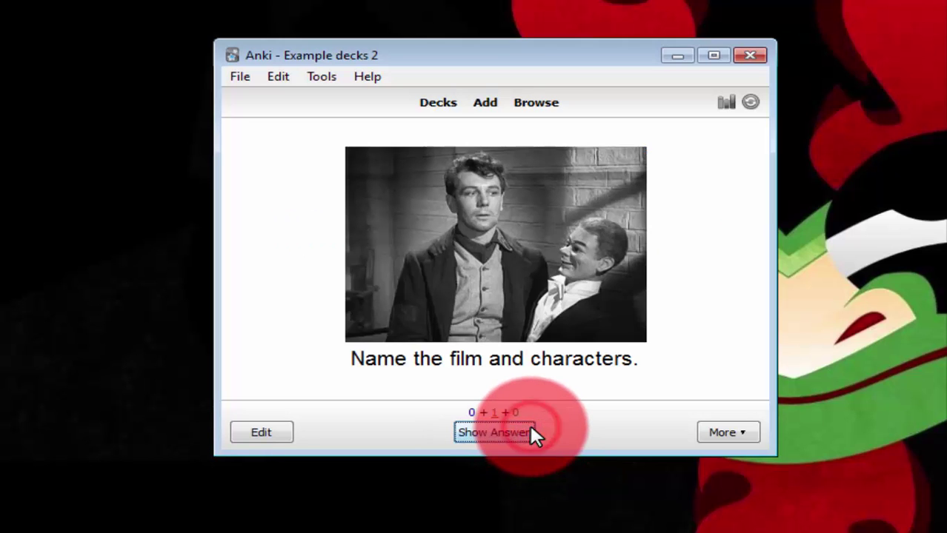
left_click(528, 428)
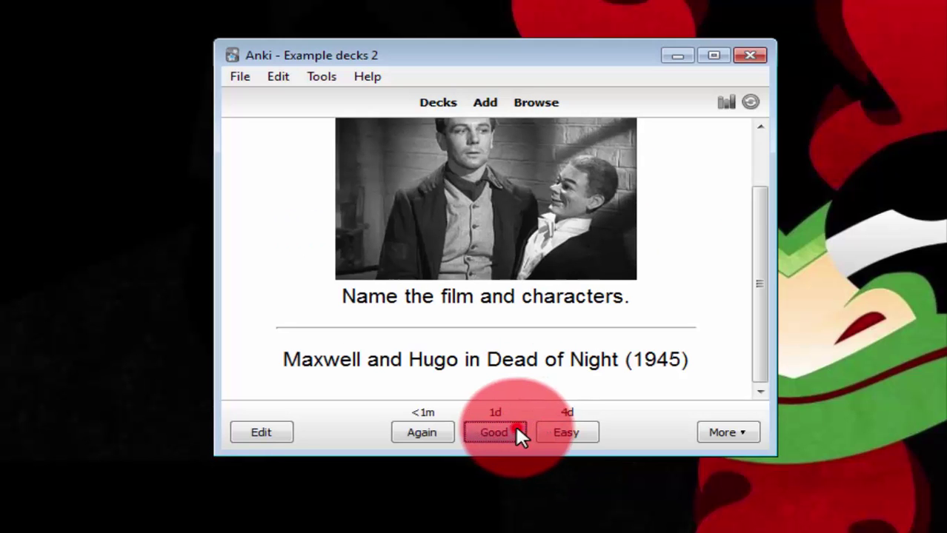
left_click(516, 429)
left_click(449, 107)
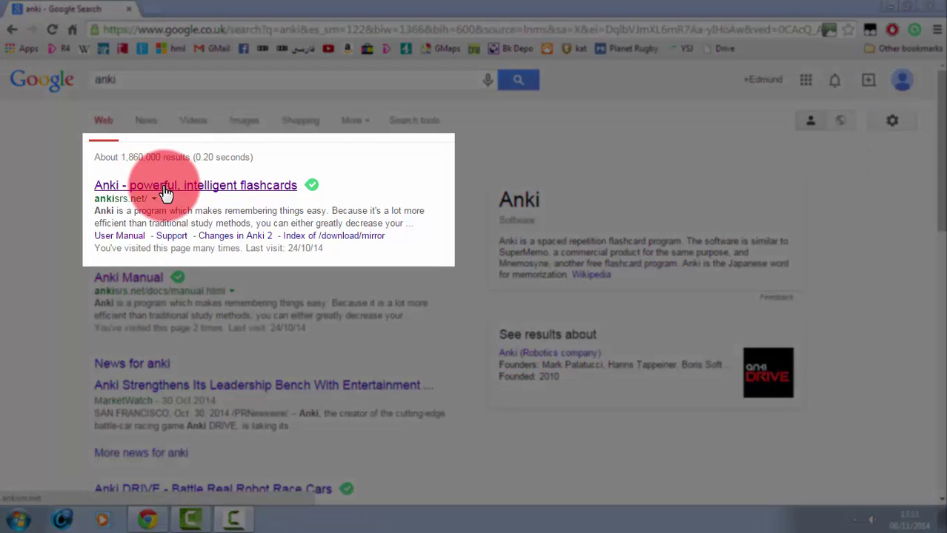
In the browser, open the Anki website from the Google search results and go to its program download.
left_click(165, 190)
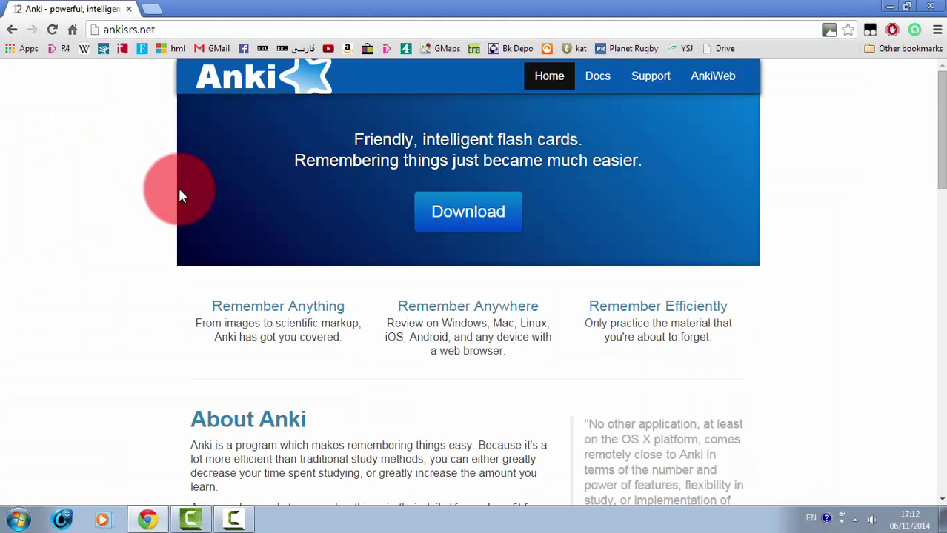
left_click(438, 222)
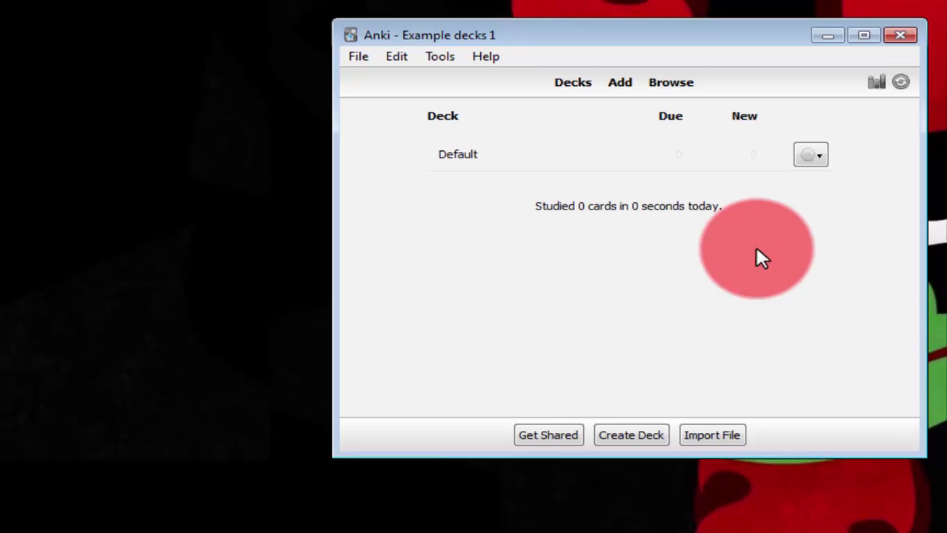
In the Anki profile Example decks 1, create a new deck named "spanish parts of the body".
left_click(630, 437)
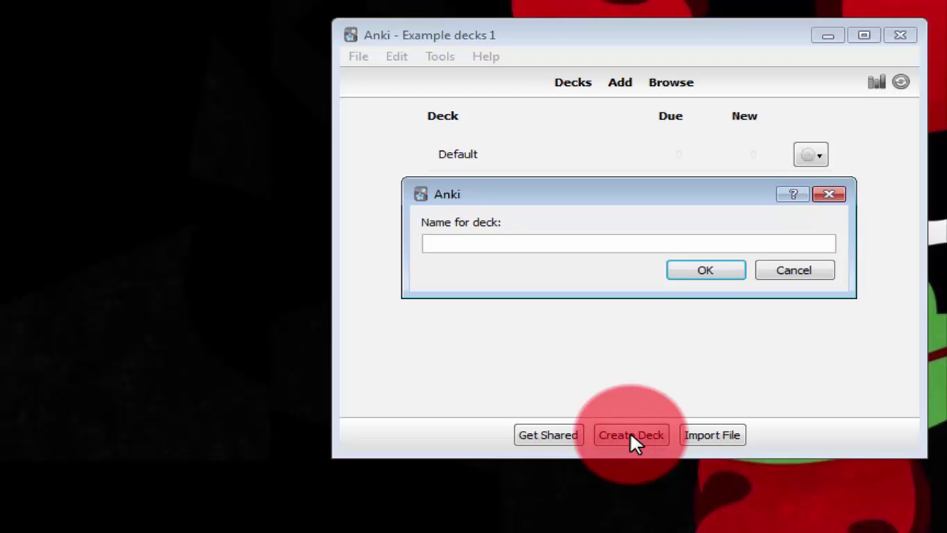
type("spanish parts of the body")
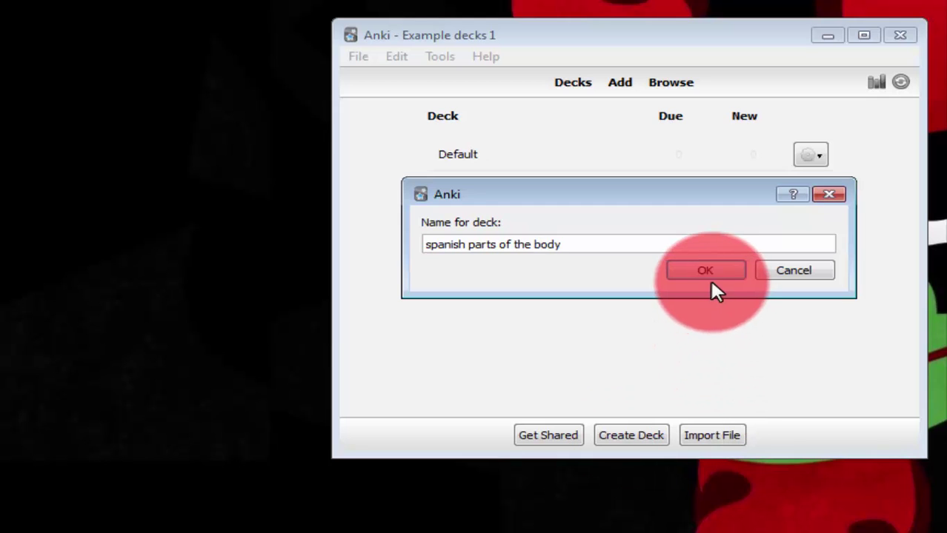
left_click(705, 273)
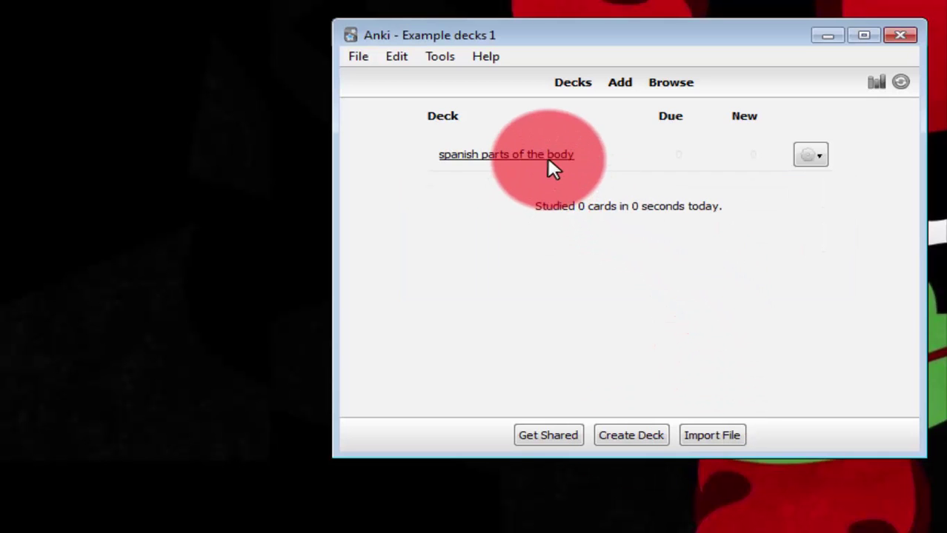
Open the spanish parts of the body deck and add a Basic card with front "head" and back "cabeza".
left_click(548, 157)
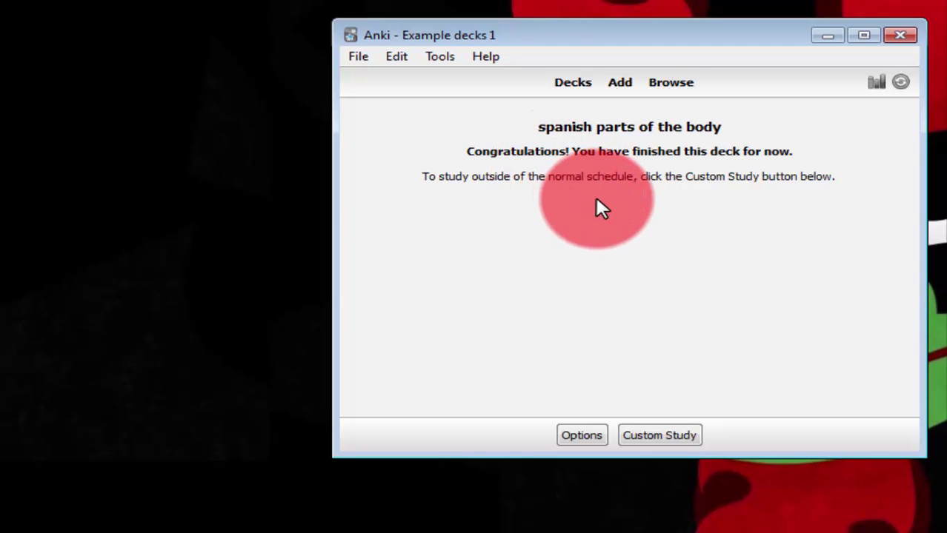
left_click(620, 83)
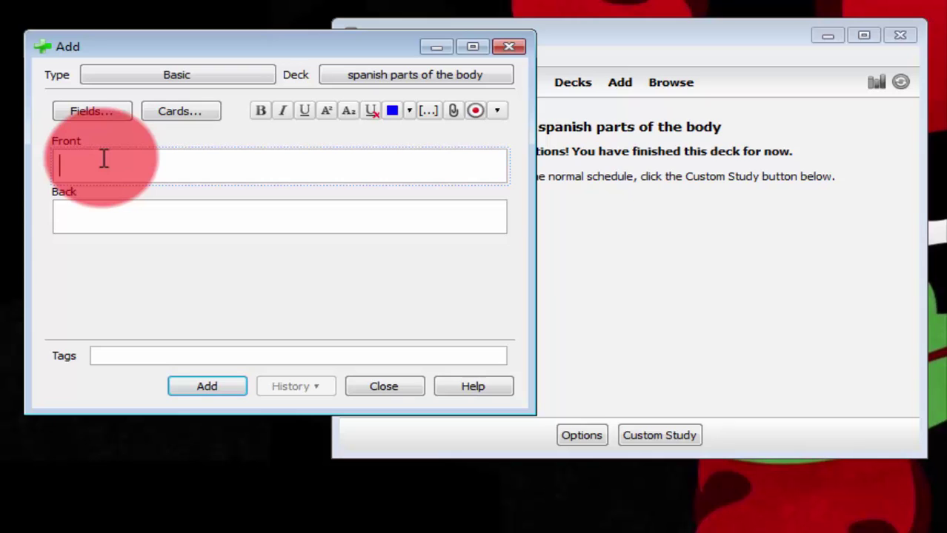
type("head")
key("Tab")
type("cabeza")
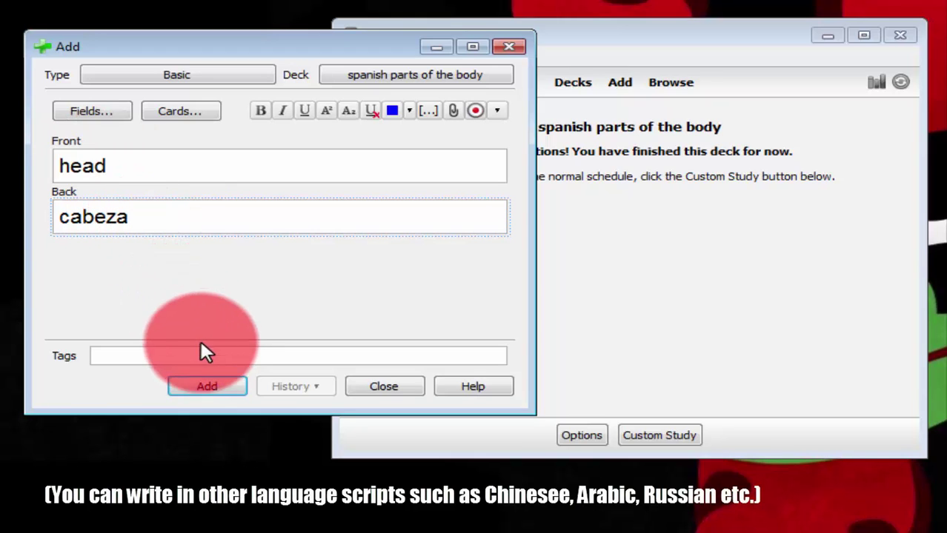
left_click(208, 388)
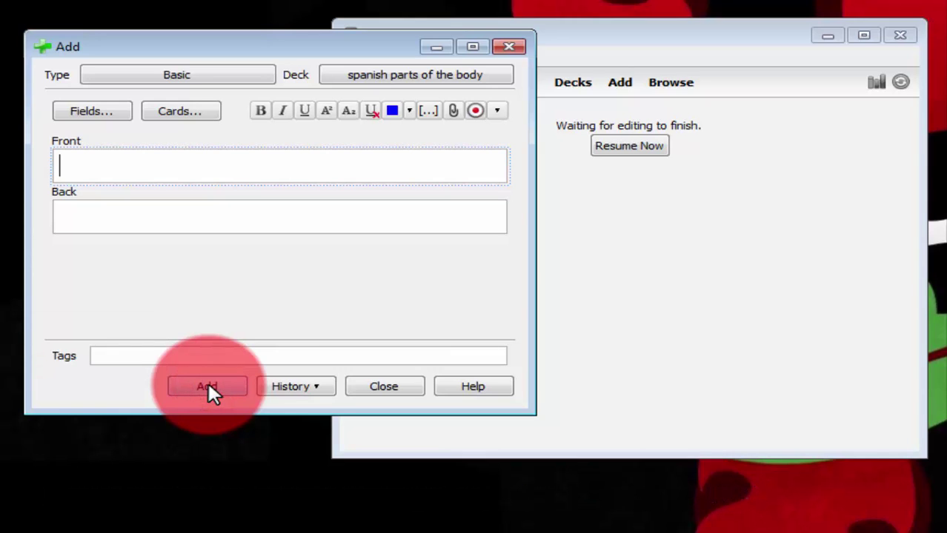
Add a Basic card with front "hand" and back "mano".
type("hand")
key("Tab")
type("mano")
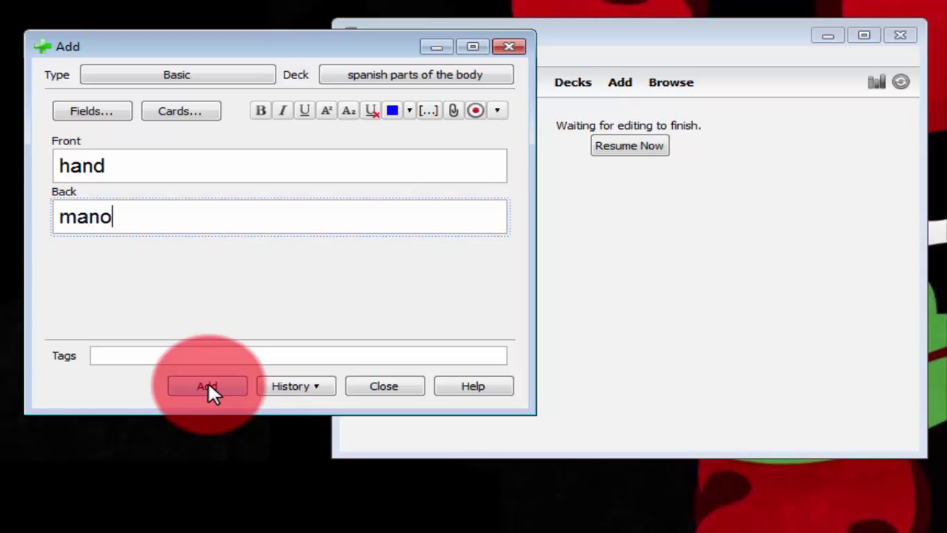
left_click(208, 385)
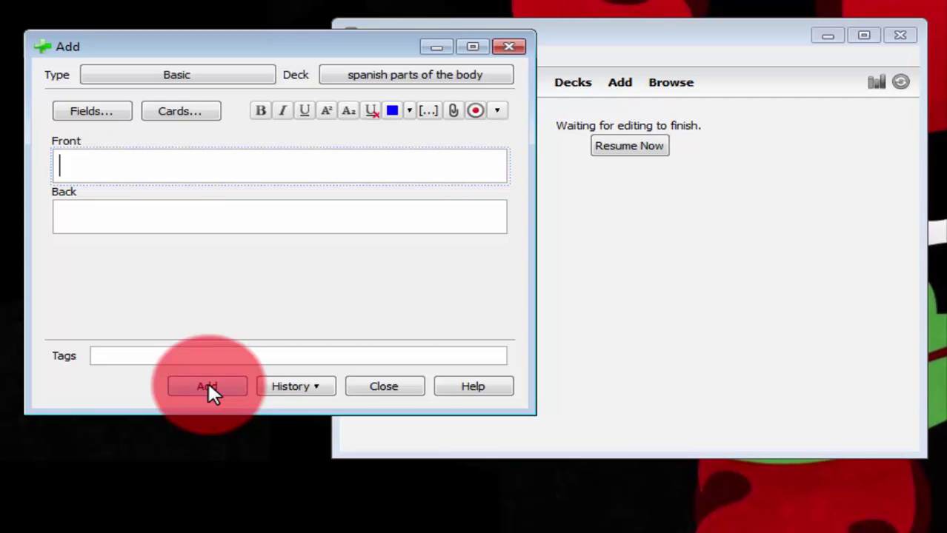
Add a Basic card with front "foot" and back "pie", and finish adding cards.
type("foot")
key("Tab")
type("pie")
left_click(208, 385)
left_click(379, 386)
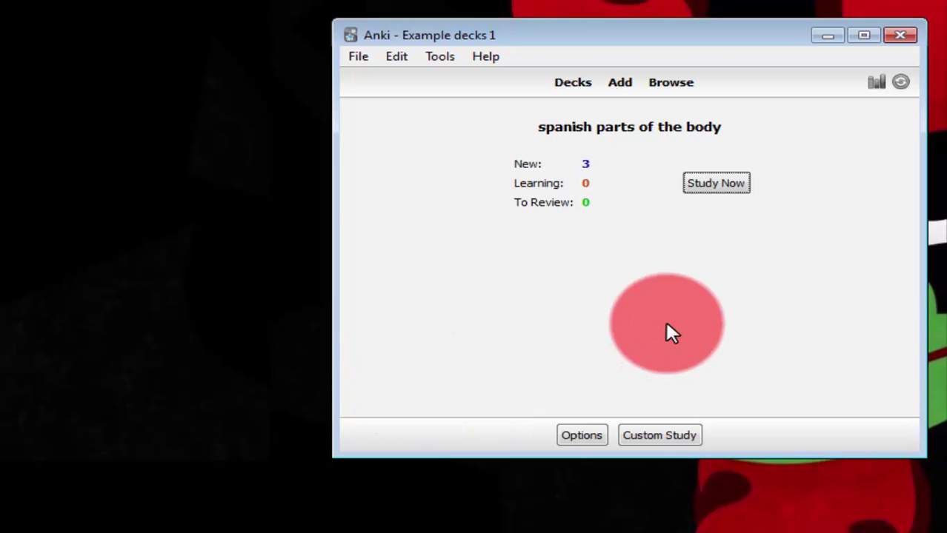
Study the spanish parts of the body deck, revealing each of the three new cards and rating it Easy.
left_click(719, 188)
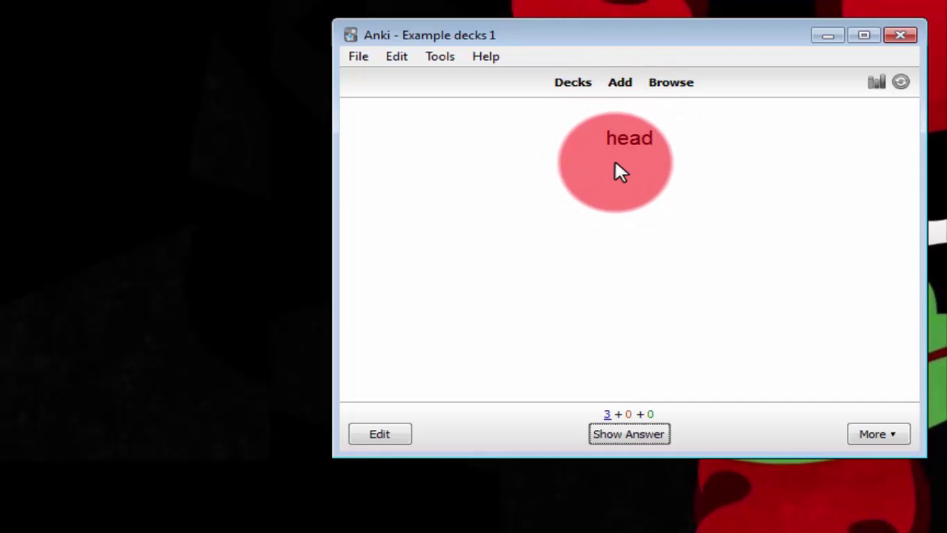
left_click(630, 432)
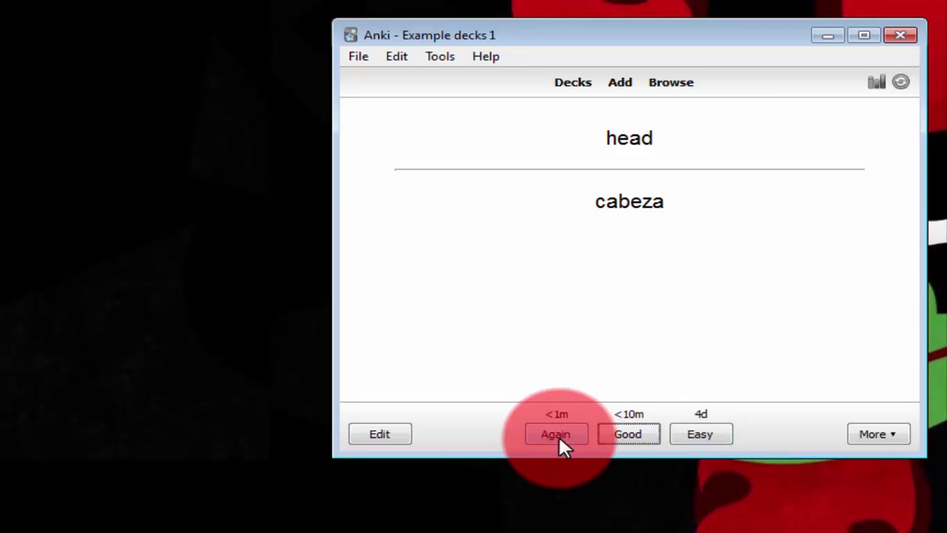
left_click(681, 437)
left_click(637, 438)
left_click(671, 437)
left_click(633, 438)
left_click(682, 435)
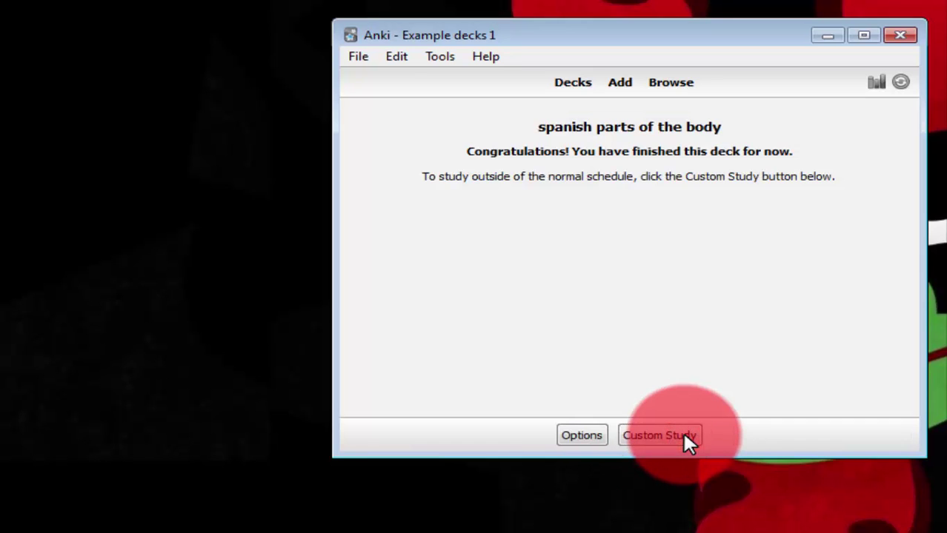
Return to the deck list, create a new deck named "film studies" and open it.
left_click(572, 87)
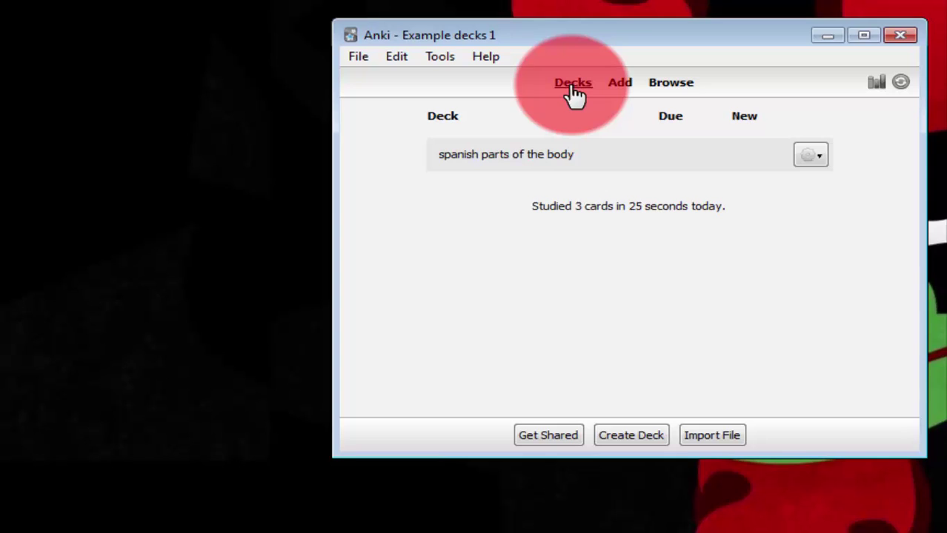
left_click(629, 435)
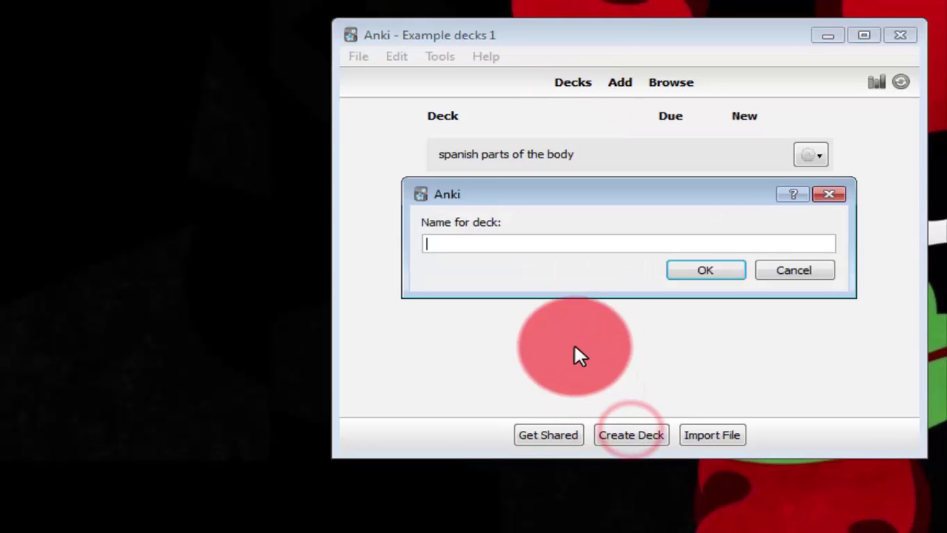
type("film studies")
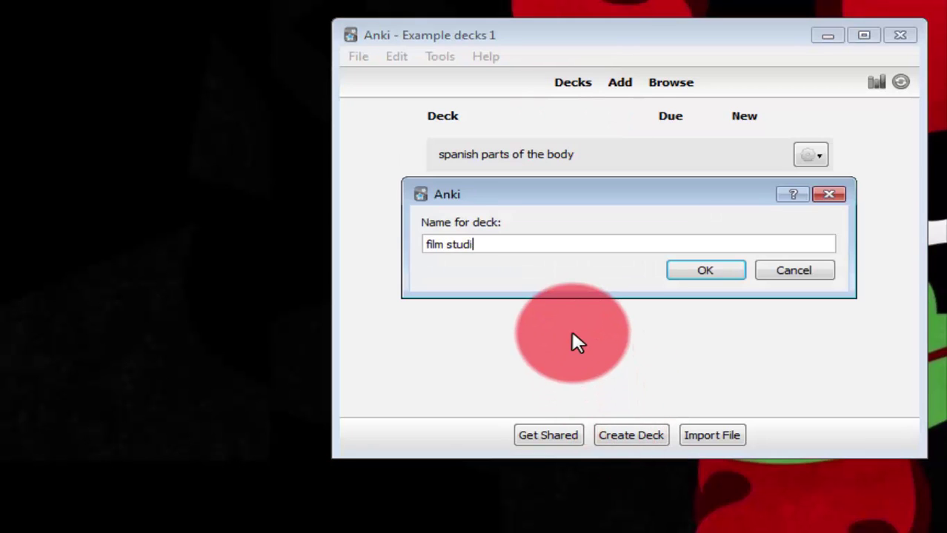
left_click(686, 273)
left_click(474, 154)
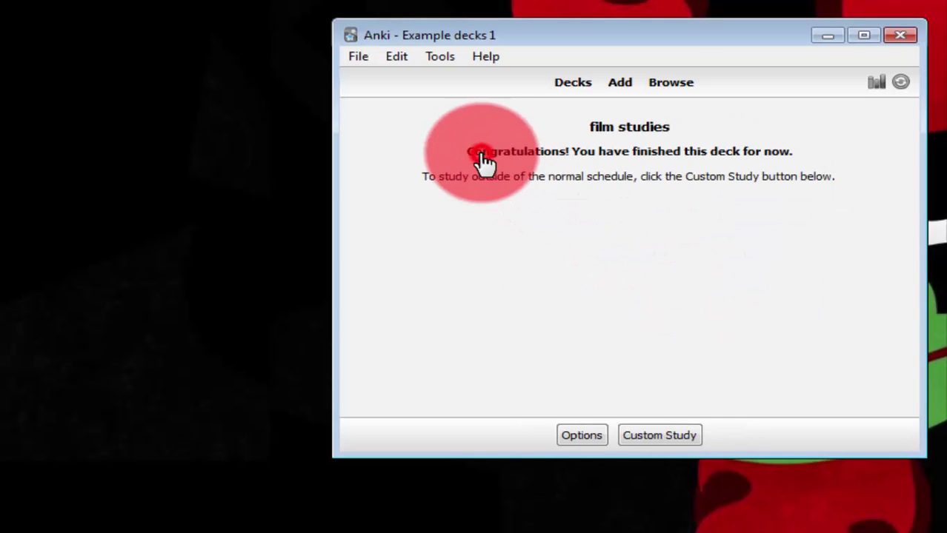
Start a new film studies card and insert the Anki star logo from the Images folder on its front.
left_click(628, 94)
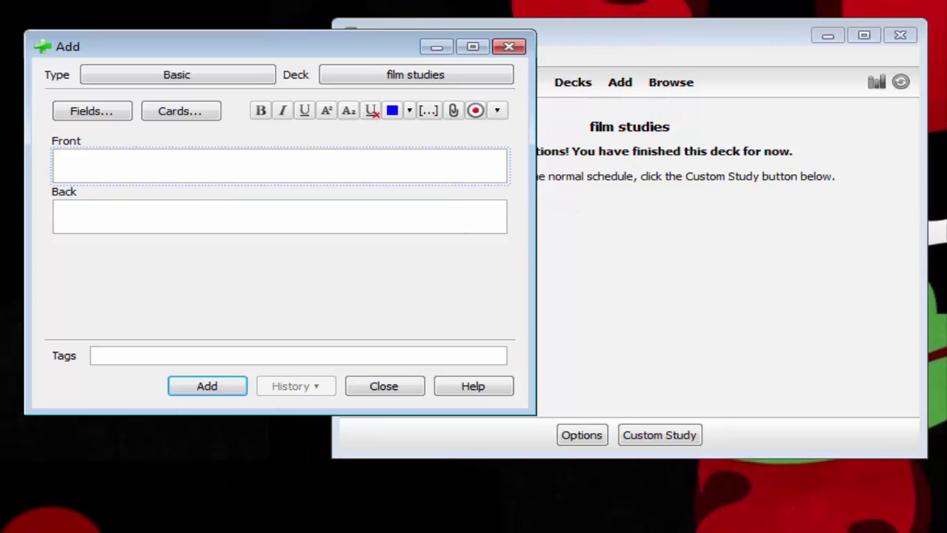
left_click(68, 532)
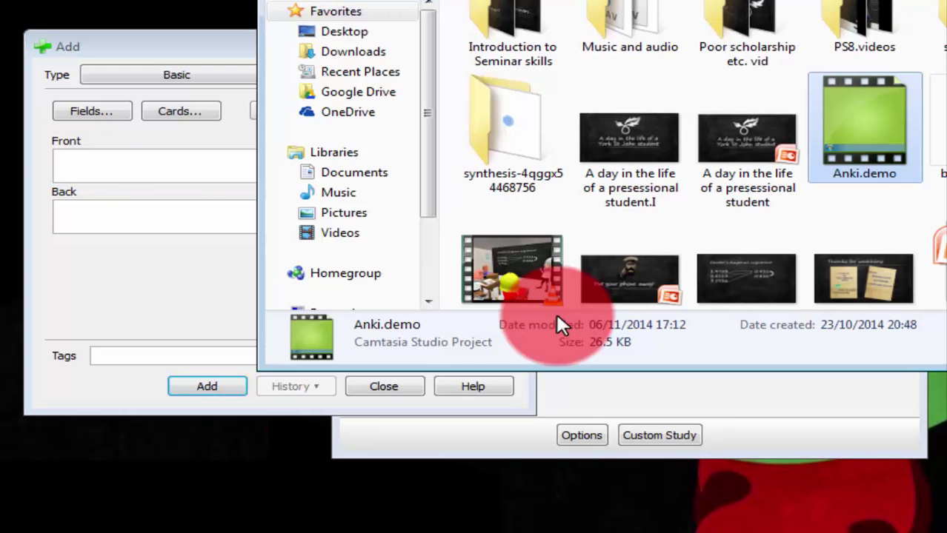
scroll(689, 148, "up", 2)
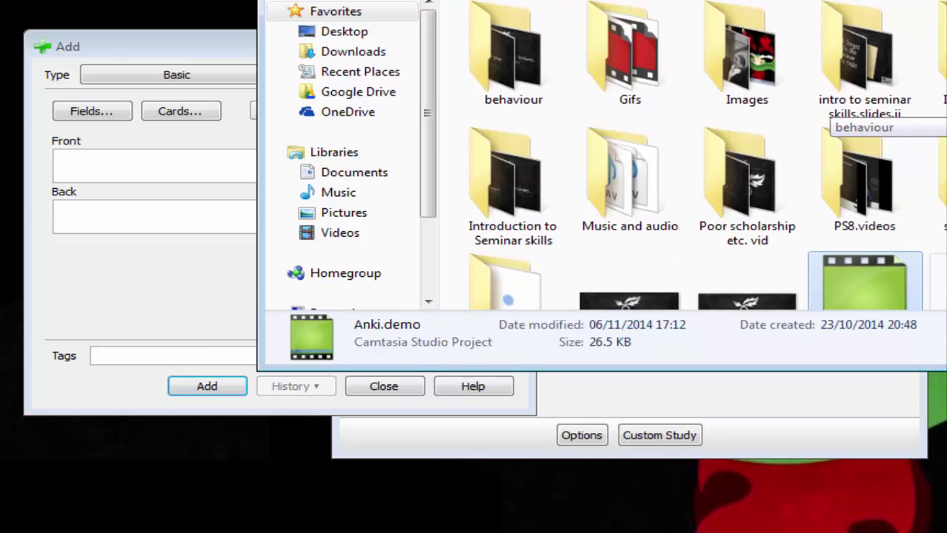
double_click(723, 61)
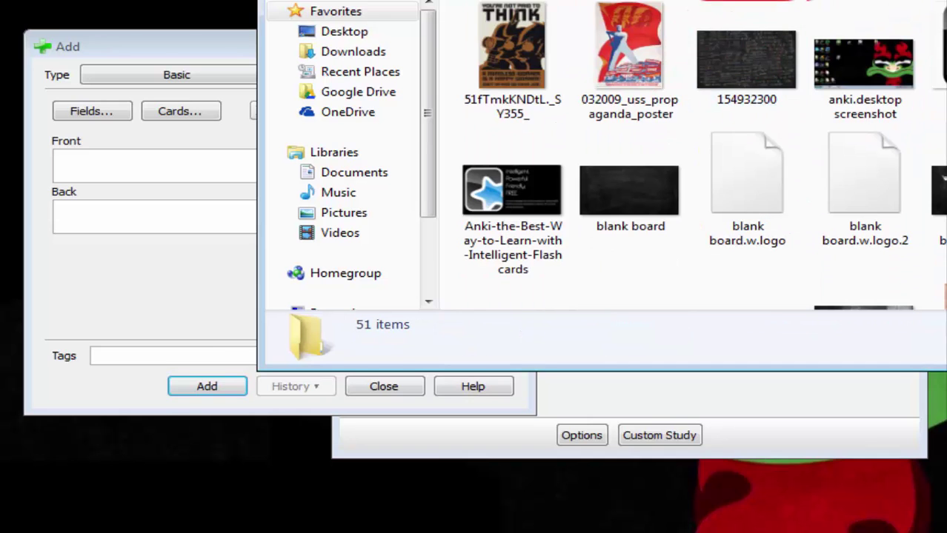
left_click_drag(815, 0, 831, 0)
left_click_drag(946, 55, 190, 170)
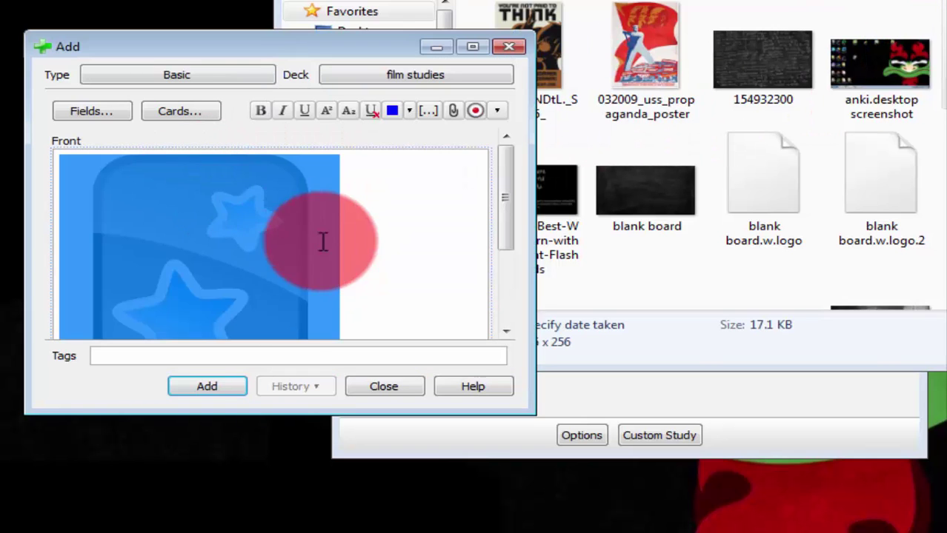
left_click_drag(507, 212, 503, 285)
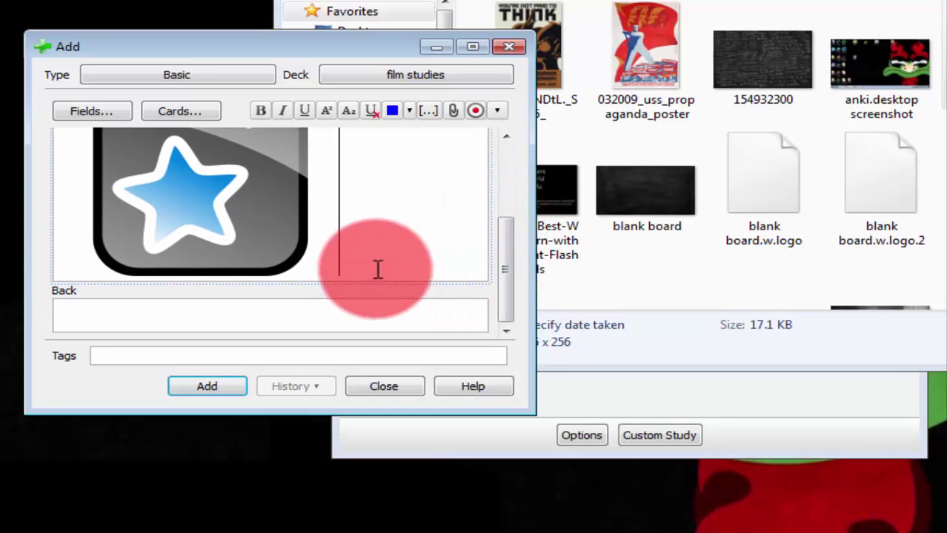
Write "what is this symbol?" below the logo and "the anki symbol" on the back, and add the card.
left_click(365, 257)
key("Return")
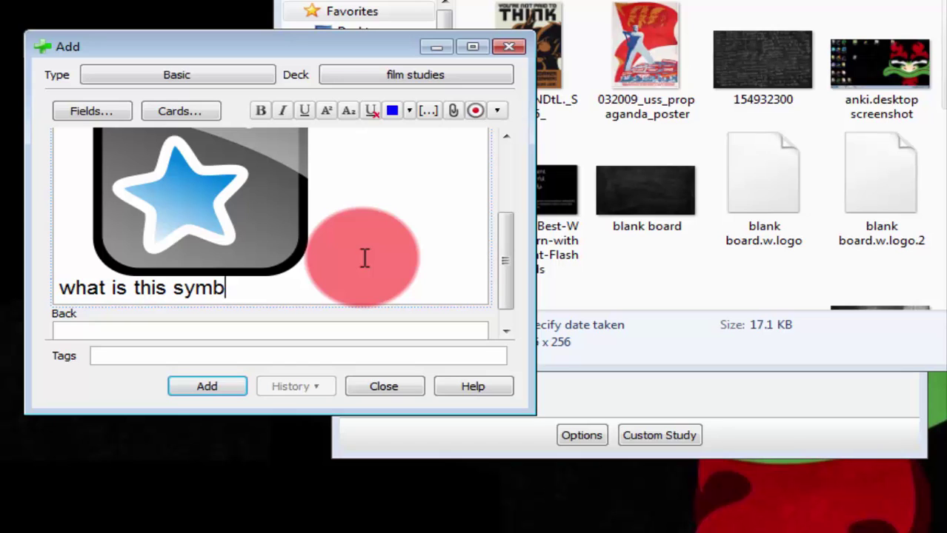
key("Tab")
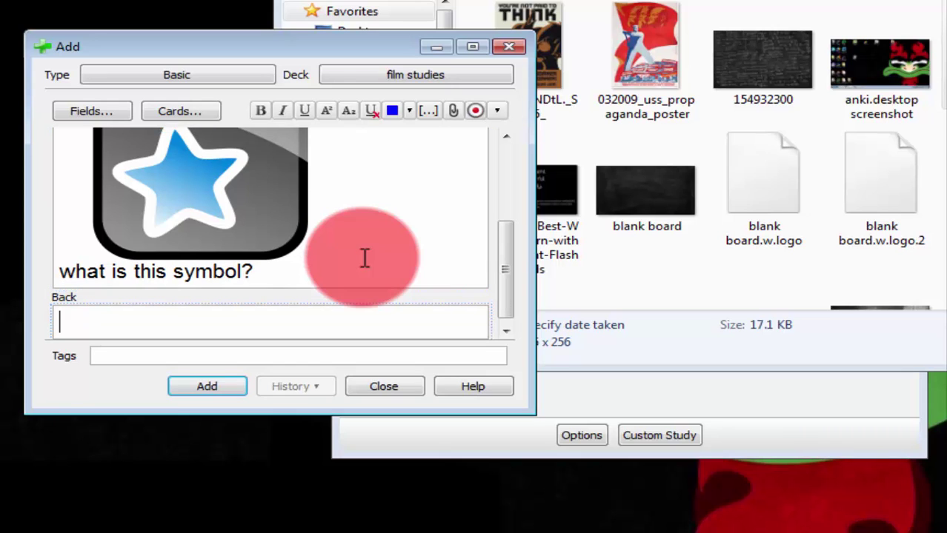
type("the anki symbol")
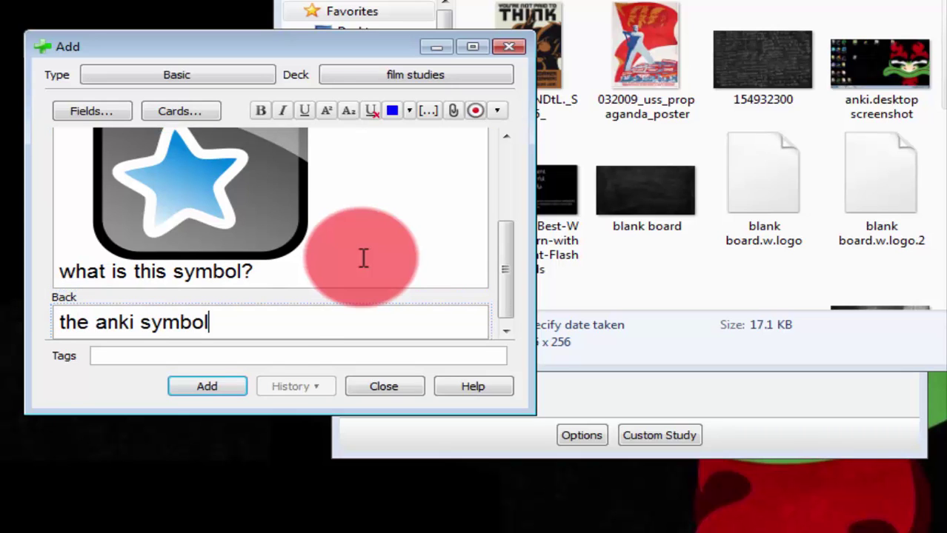
left_click(208, 386)
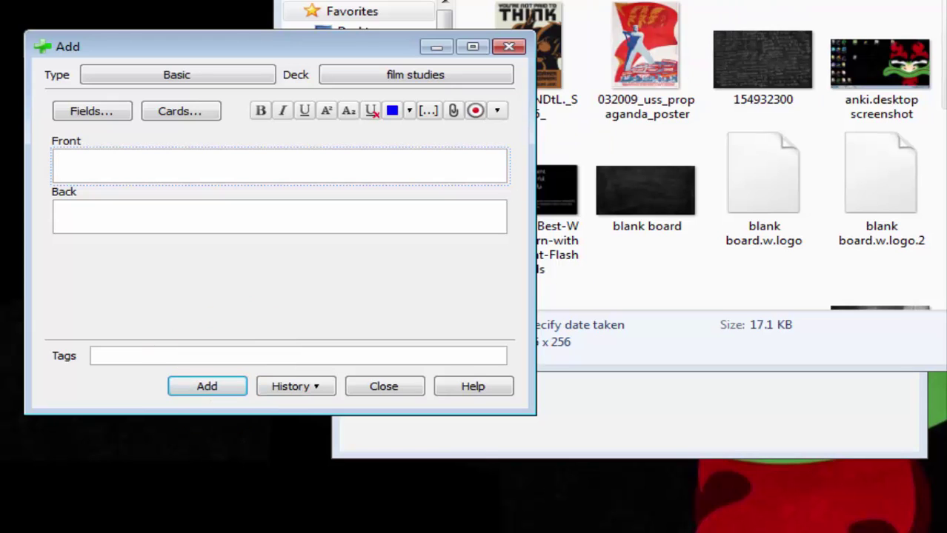
Change the note type for new film studies cards from Basic to Cloze.
left_click(468, 79)
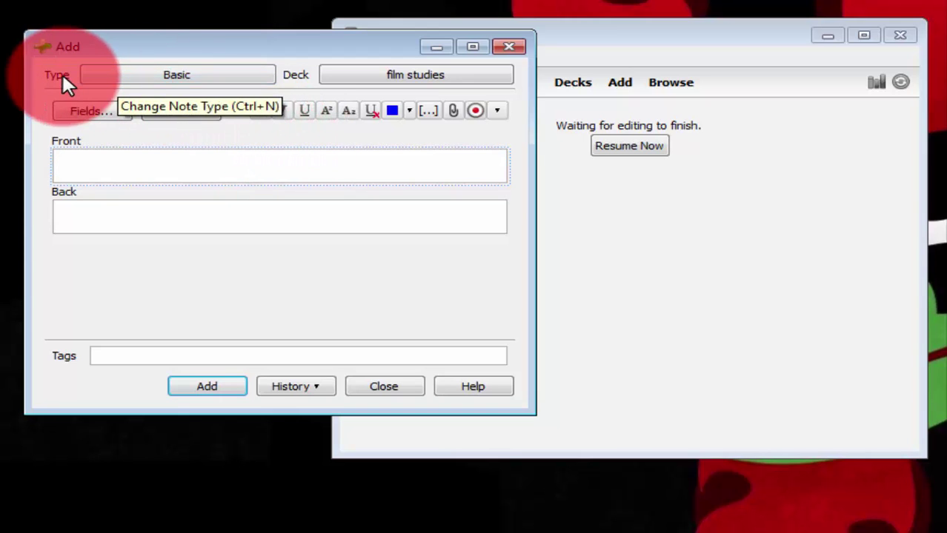
left_click(197, 76)
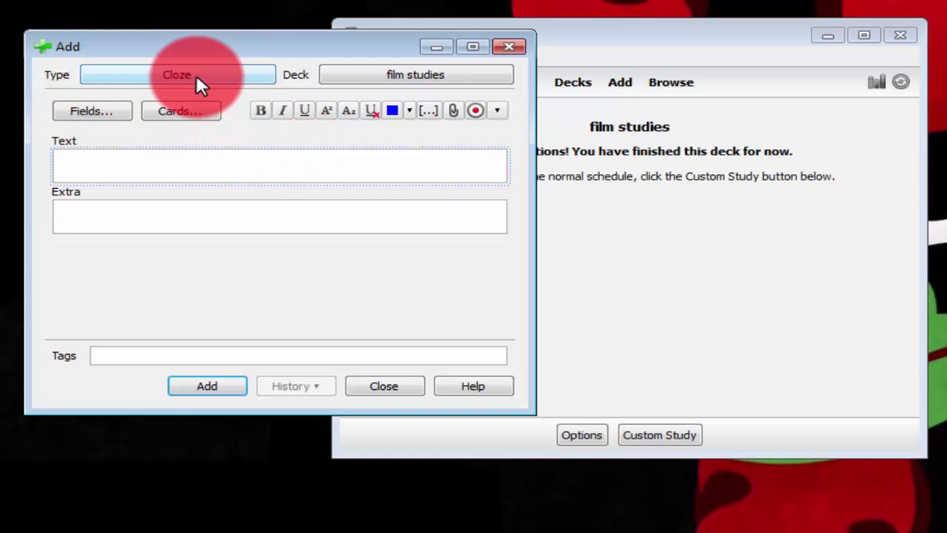
left_click(196, 75)
left_click_drag(196, 74, 284, 74)
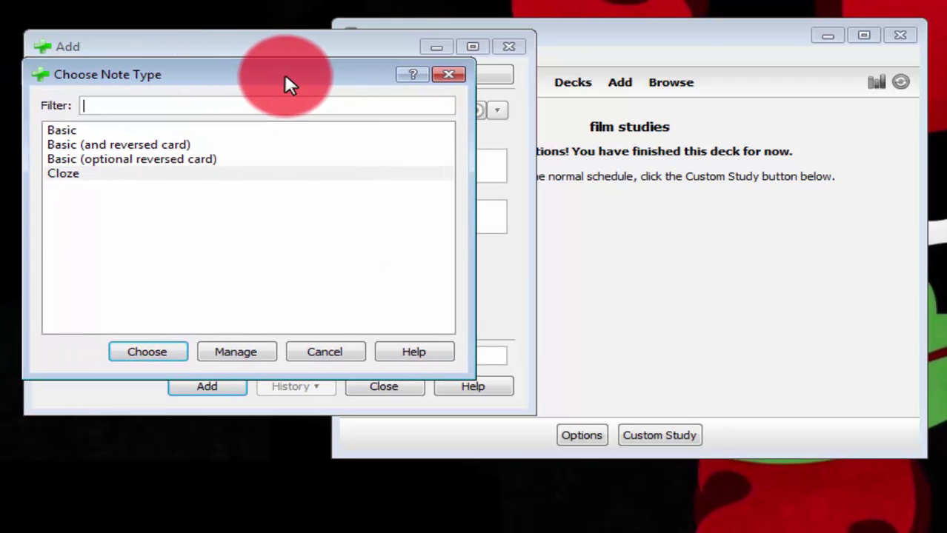
left_click(77, 173)
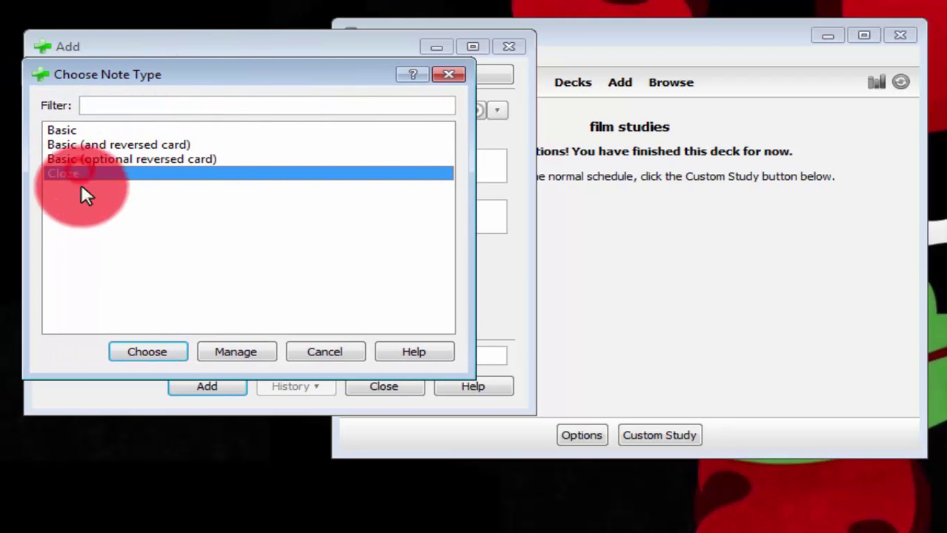
left_click(165, 350)
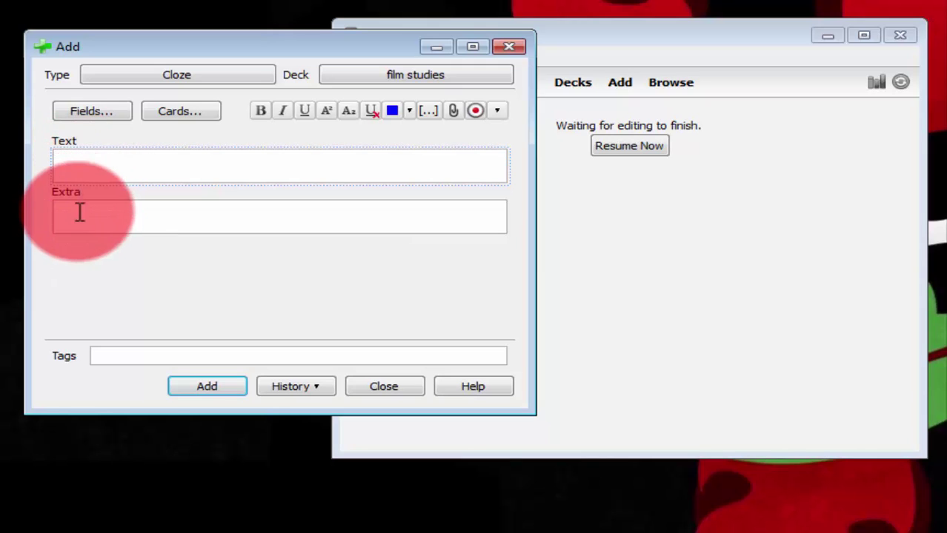
Enter the cloze text "I'll cut your heart out with a spoon" and make "spoon" a cloze deletion.
left_click(82, 162)
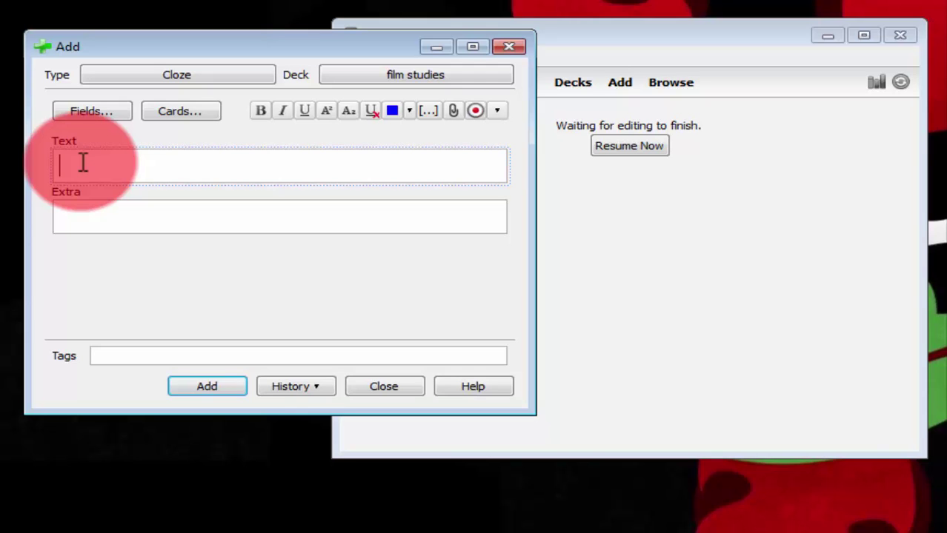
type("I'll cut your hear  out with a spoon")
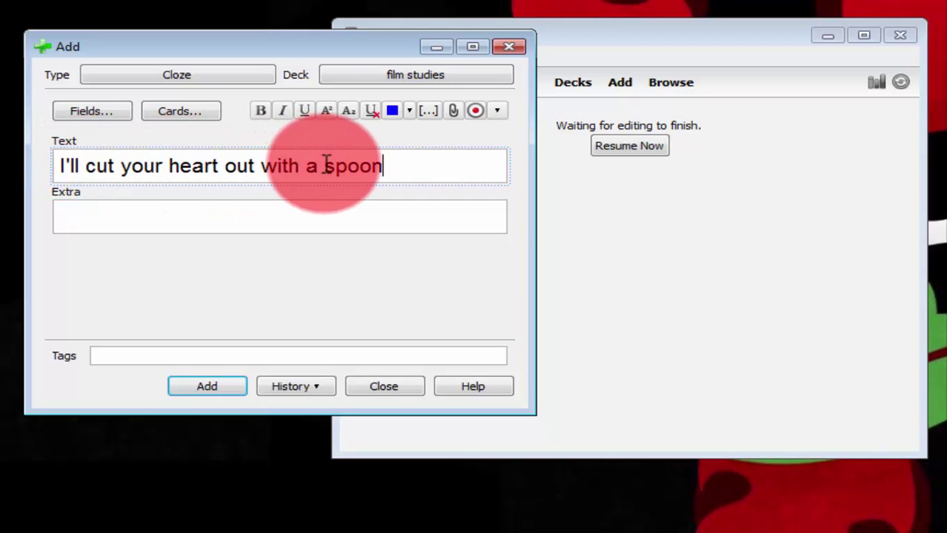
left_click_drag(327, 165, 384, 167)
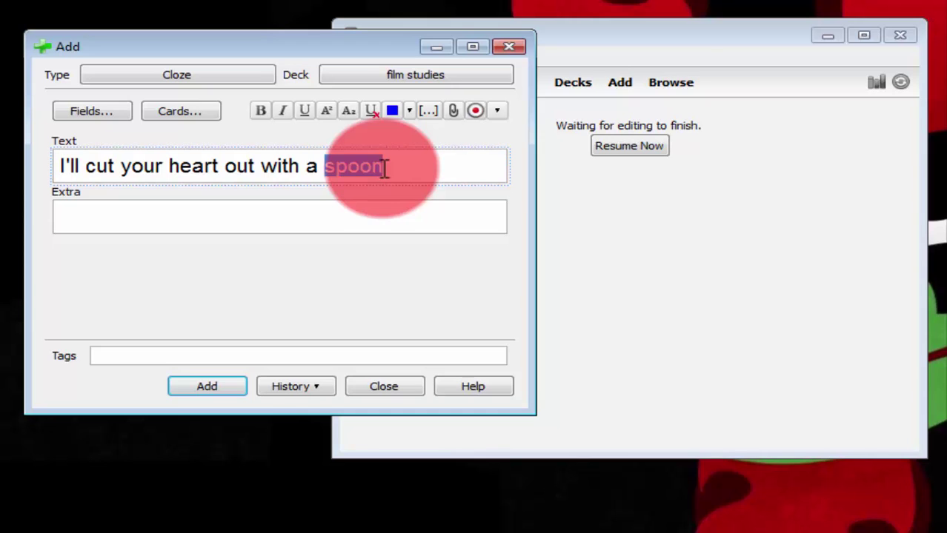
left_click(427, 111)
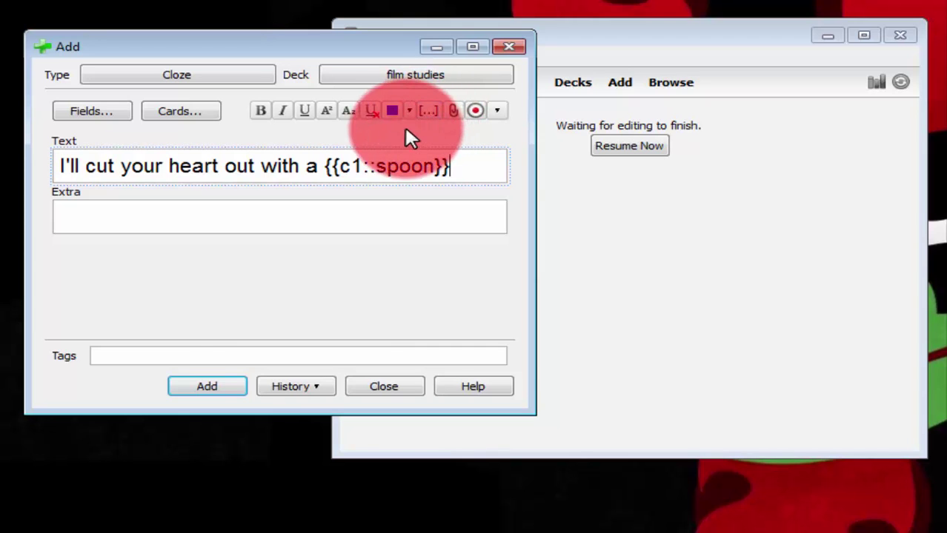
Enter "Robin Hood Prince of Theives, the Sheriff of Nottingham" as the cloze card's extra text, add the card and finish adding cards.
left_click(108, 214)
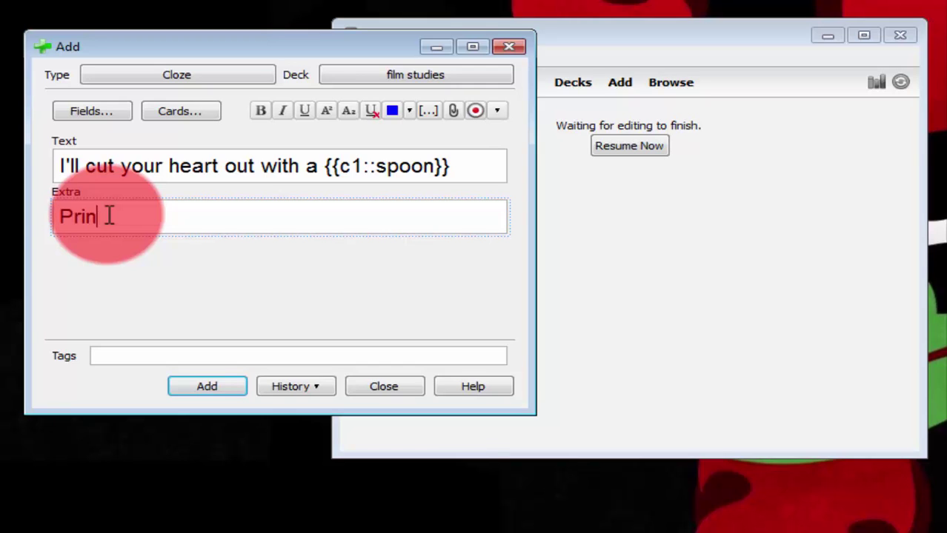
type("Hood Prince ")
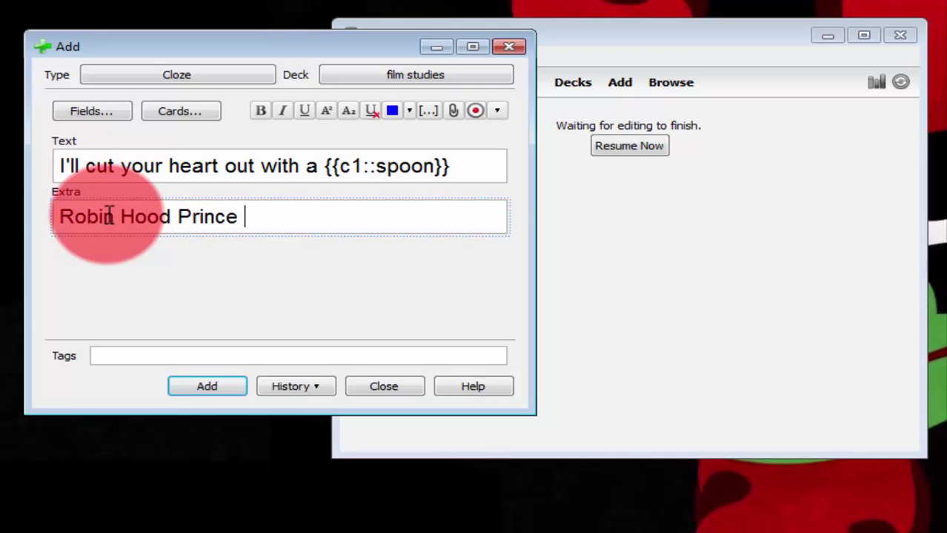
type("of Theives, the Sheriff of N")
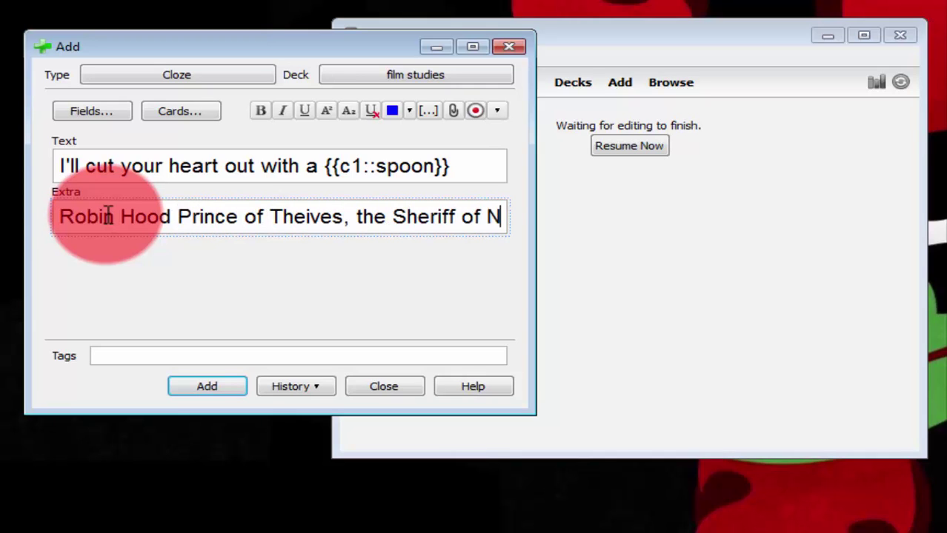
type("ottingham")
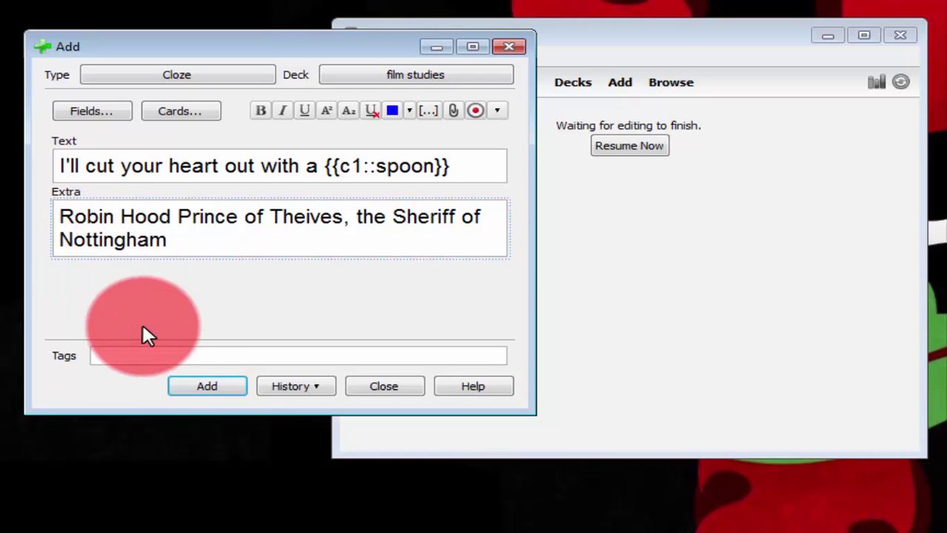
left_click(196, 385)
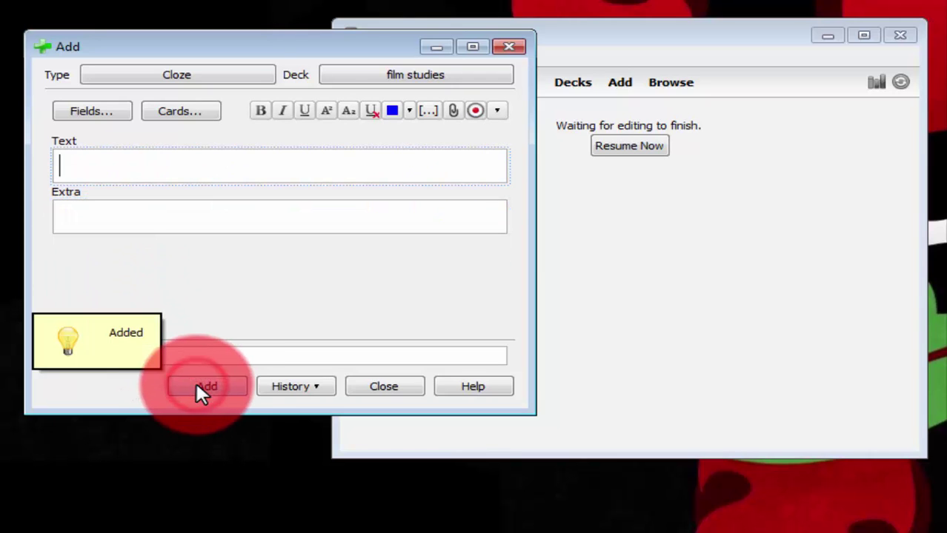
left_click(363, 386)
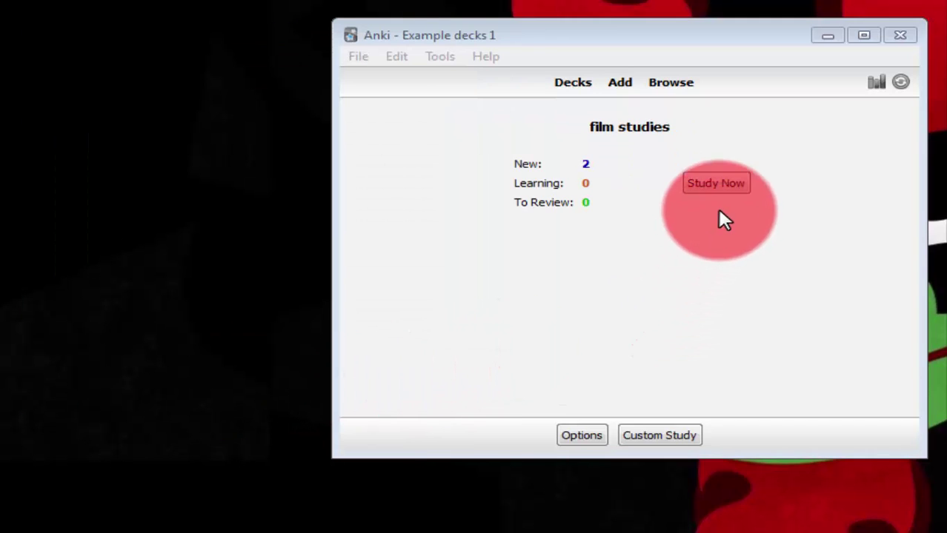
Study the film studies deck, revealing the answers to the symbol card and the spoon cloze card and rating both Easy.
left_click(715, 182)
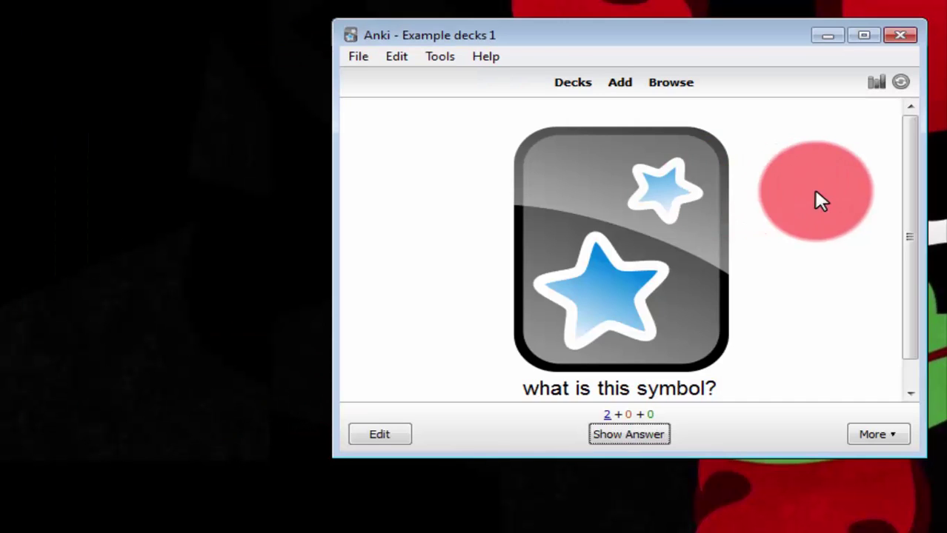
left_click_drag(908, 222, 911, 251)
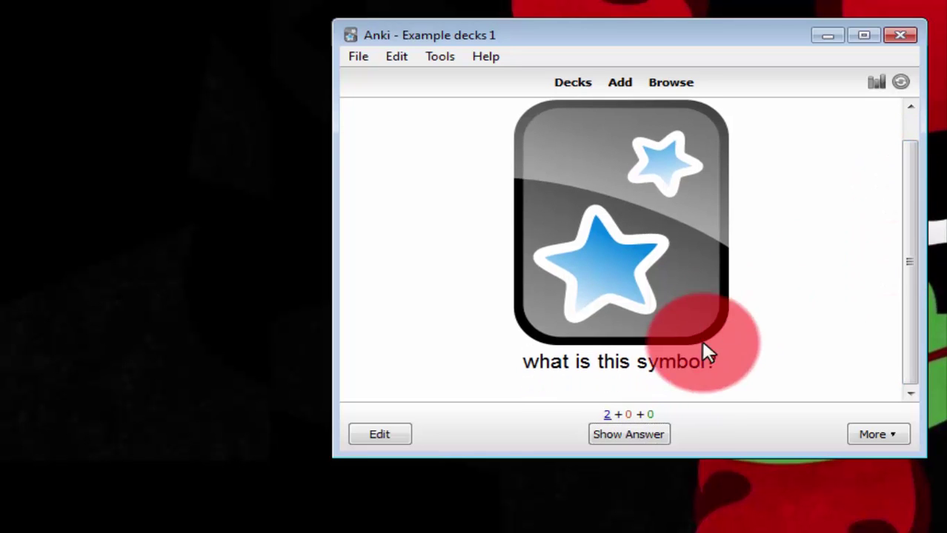
left_click(630, 429)
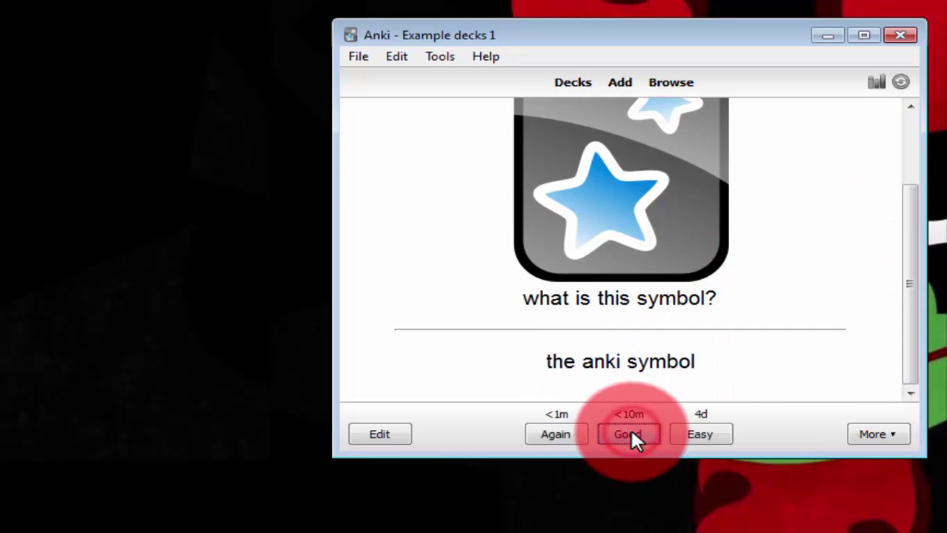
left_click(711, 431)
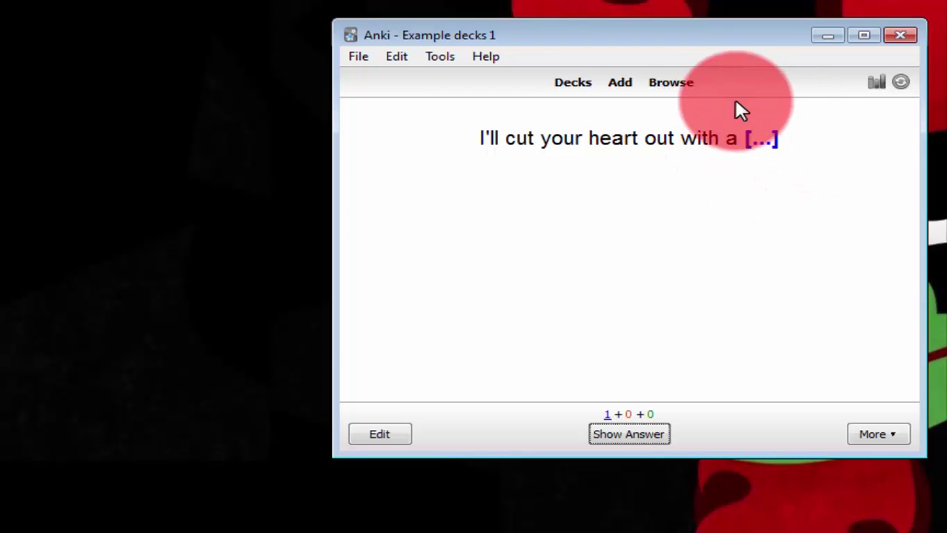
left_click(622, 436)
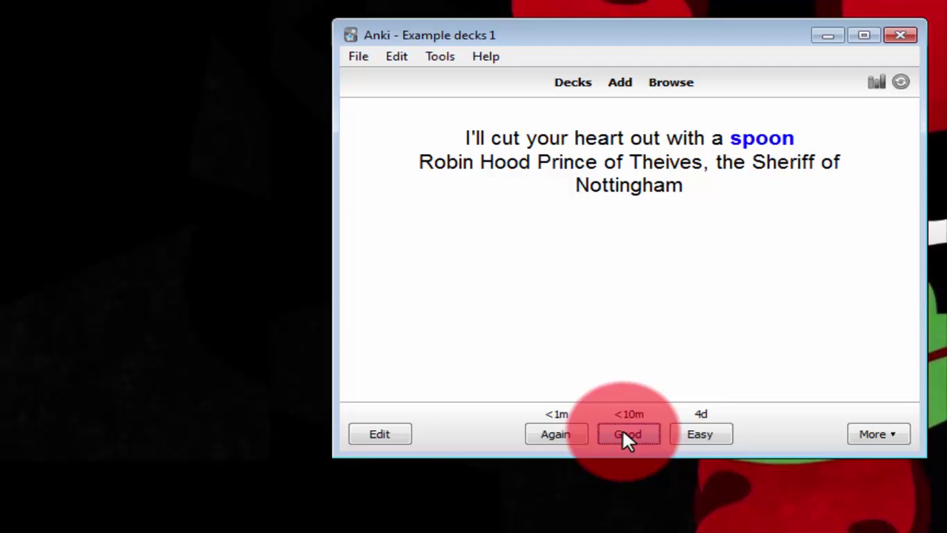
left_click(676, 434)
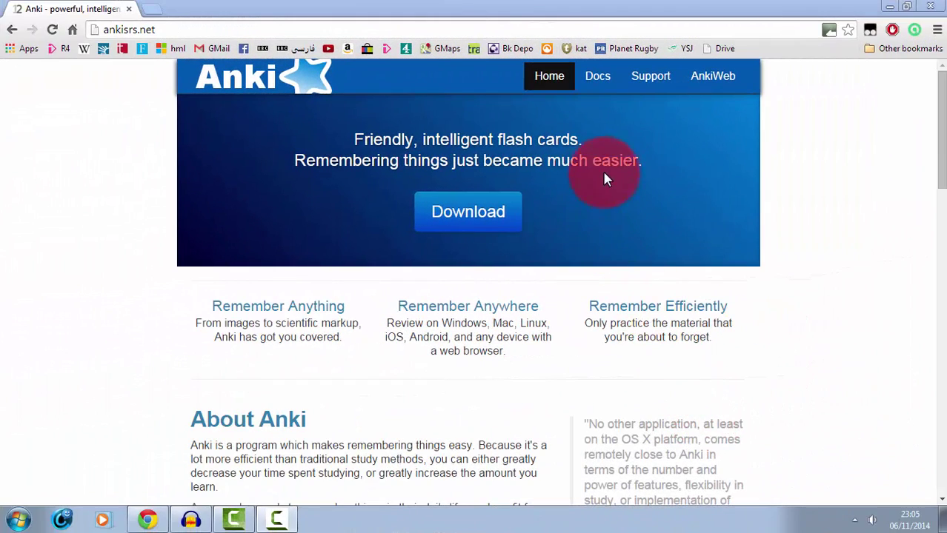
In the browser, open the Anki user manual from the ankisrs.net site and go to its Reverse Cards section.
left_click(604, 83)
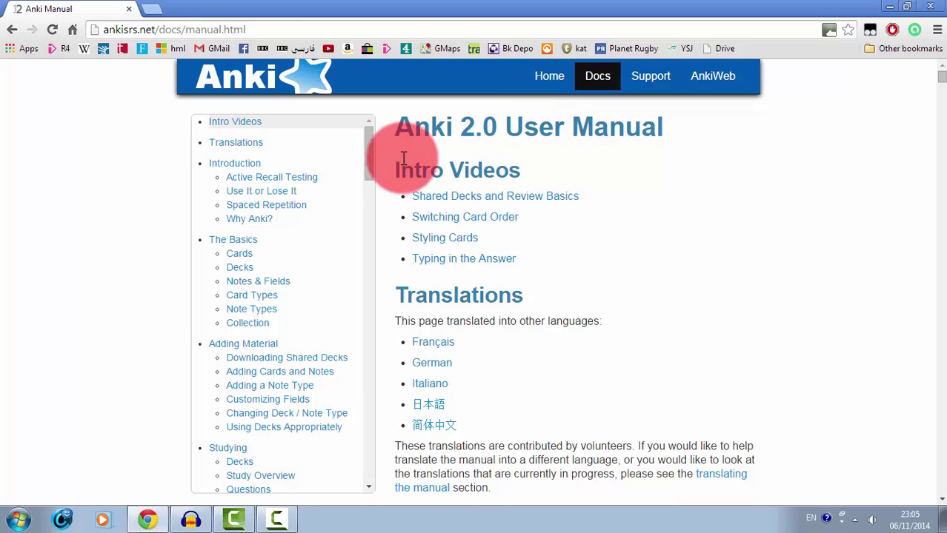
left_click_drag(370, 174, 365, 259)
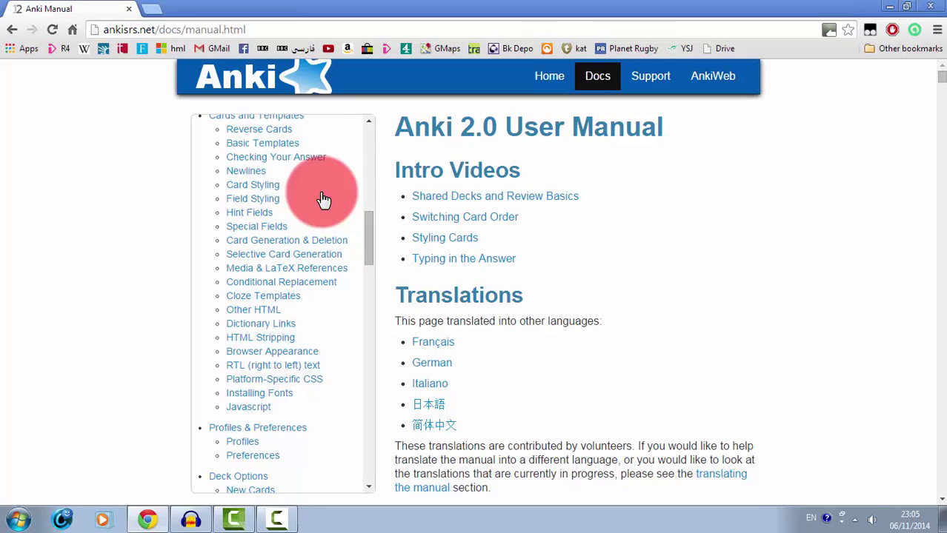
left_click(282, 133)
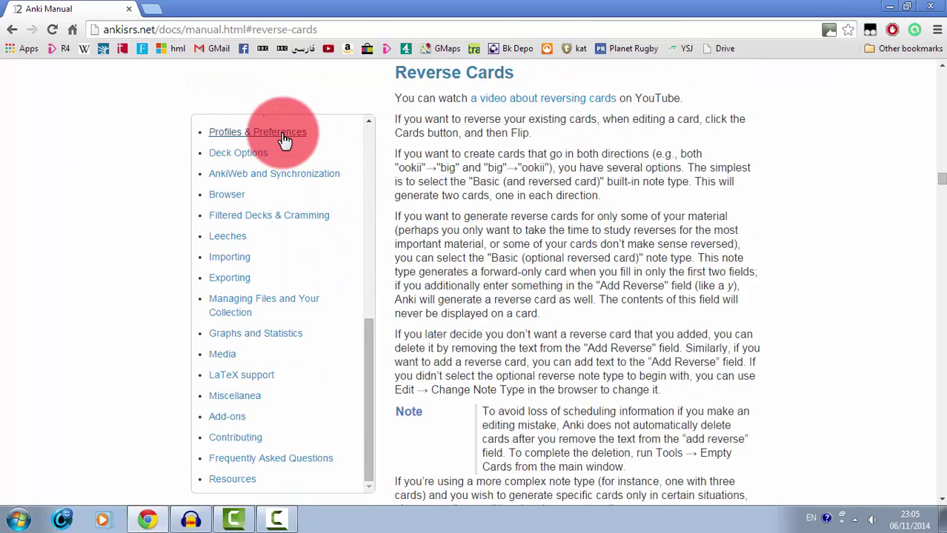